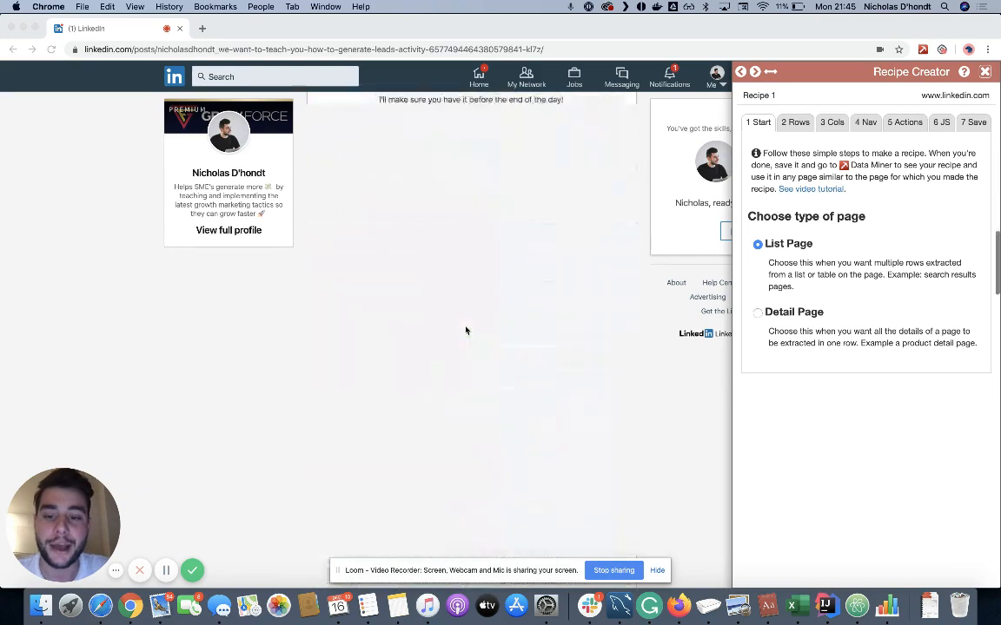
Step: Look through the comments on the LinkedIn post and return to the start of the post
{"action": "scroll", "coordinate": [466, 330], "scroll_direction": "down", "scroll_amount": 5}
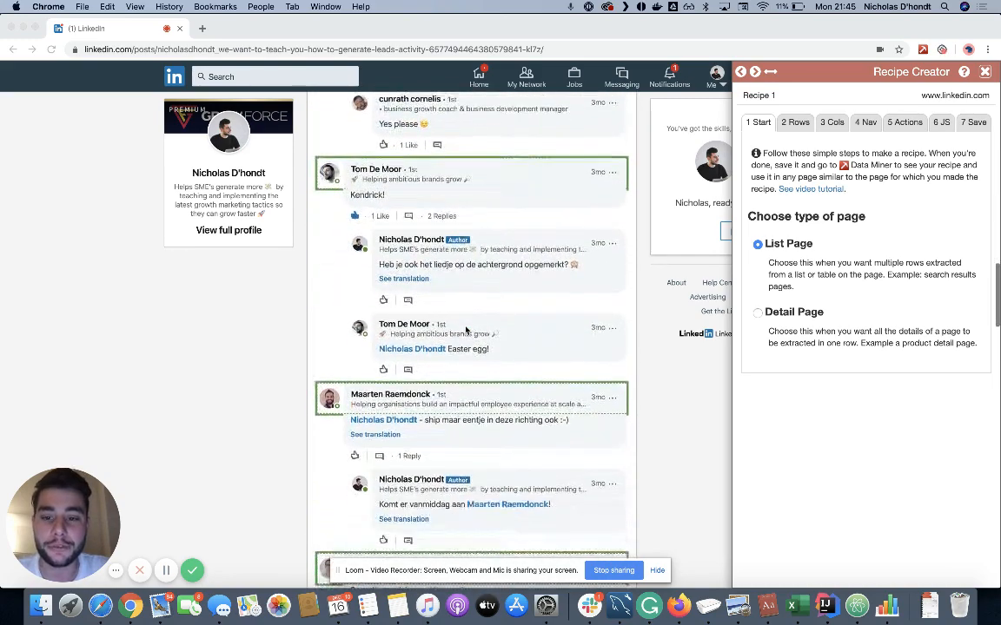
{"action": "scroll", "coordinate": [392, 395], "scroll_direction": "down", "scroll_amount": 15}
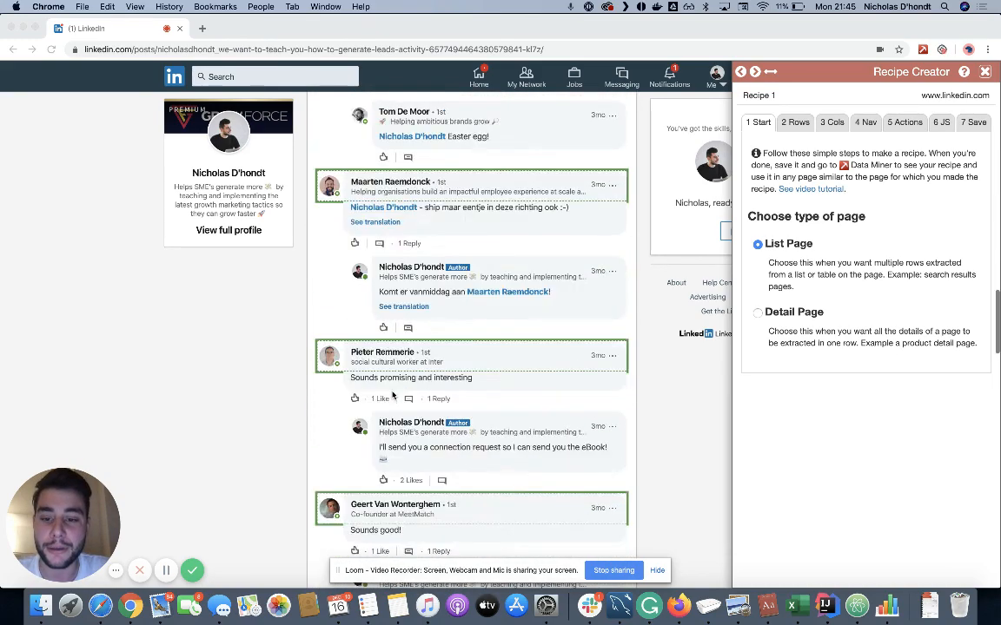
{"action": "scroll", "coordinate": [393, 395], "scroll_direction": "down", "scroll_amount": 8}
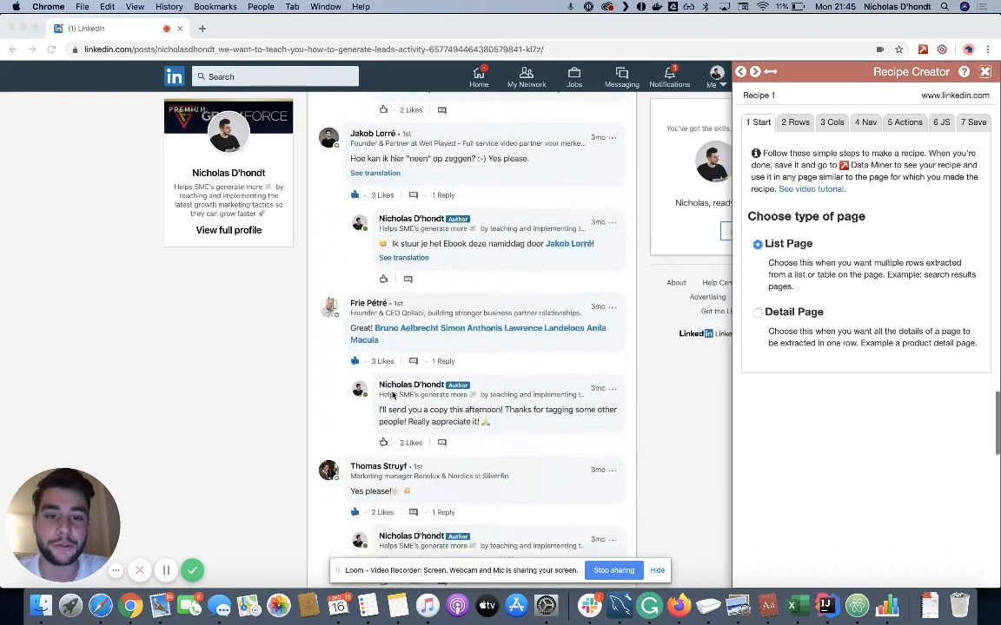
{"action": "scroll", "coordinate": [497, 331], "scroll_direction": "up", "scroll_amount": 5}
{"action": "scroll", "coordinate": [498, 331], "scroll_direction": "down", "scroll_amount": 5}
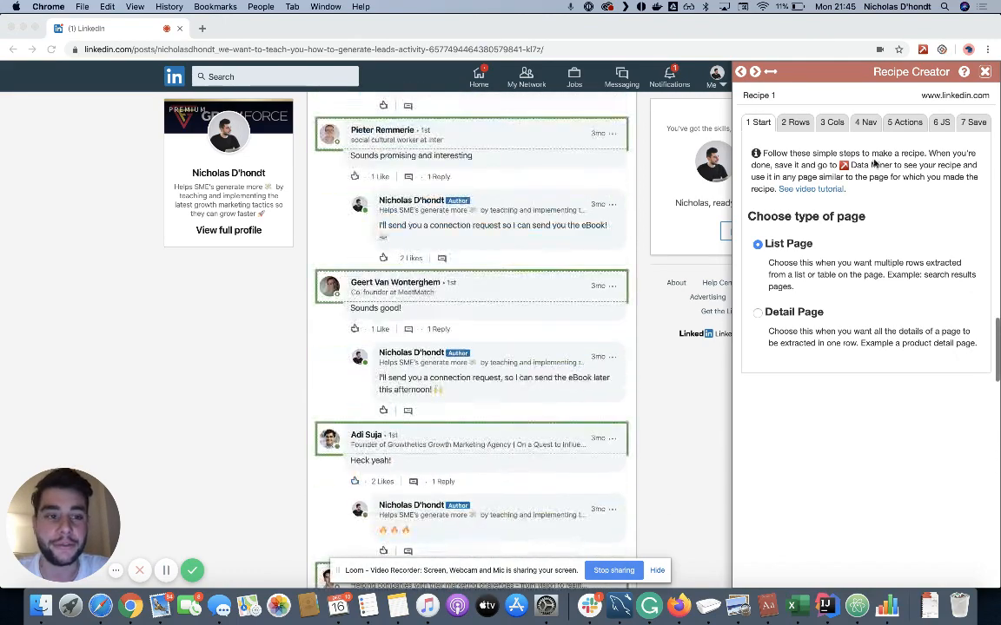
{"action": "scroll", "coordinate": [625, 278], "scroll_direction": "up", "scroll_amount": 20}
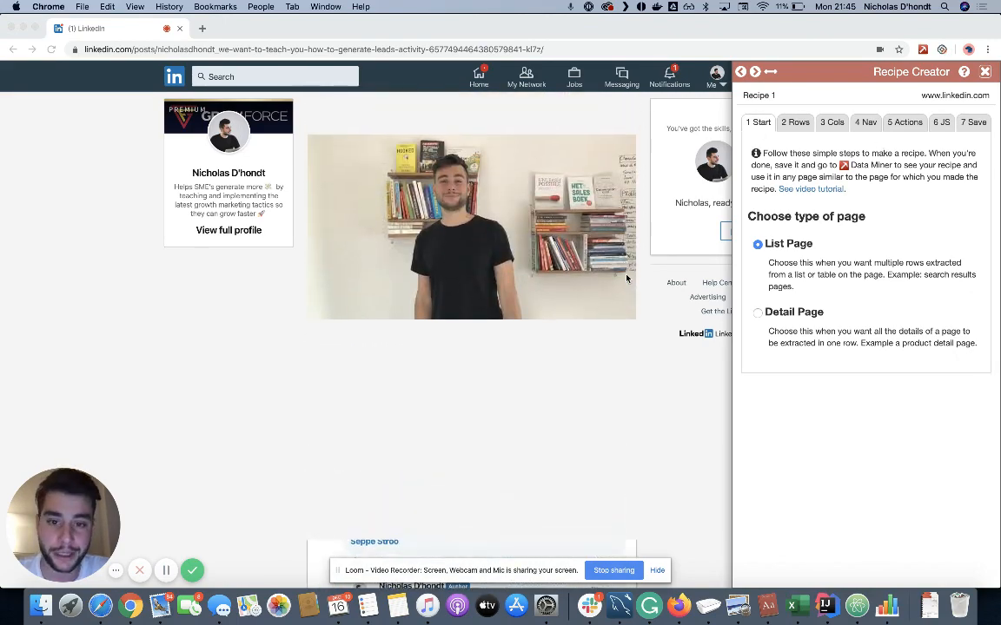
{"action": "scroll", "coordinate": [625, 279], "scroll_direction": "up", "scroll_amount": 5}
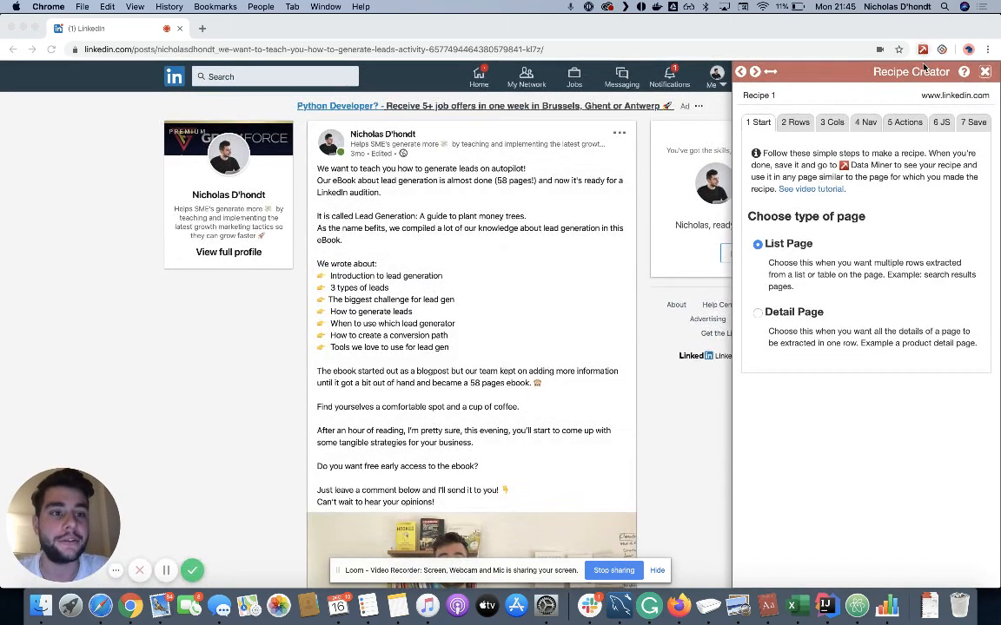
Step: View the list of own saved recipes in the Data Miner extension, then dismiss it
{"action": "left_click", "coordinate": [922, 50]}
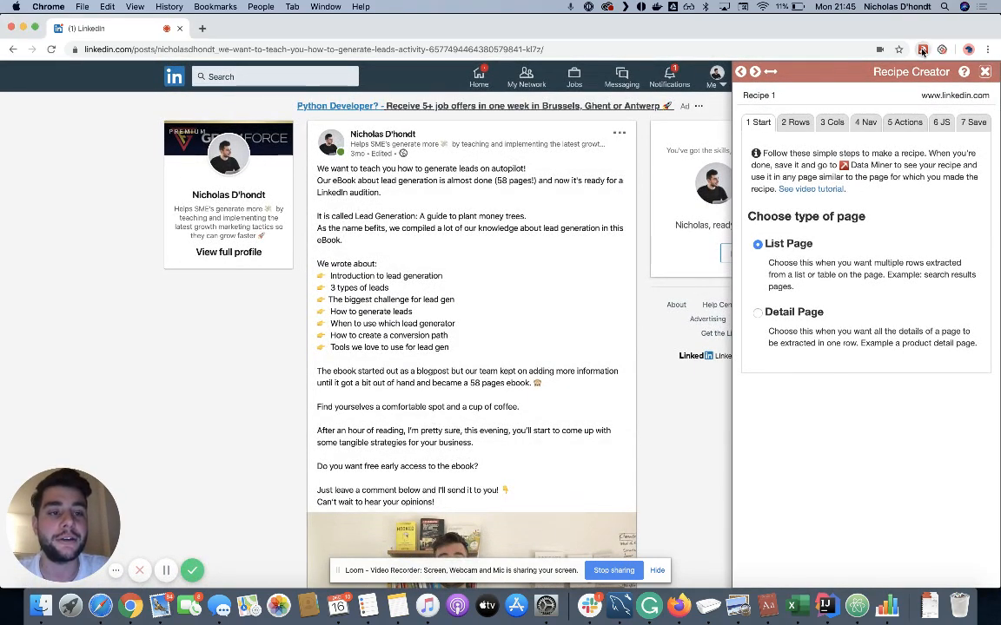
{"action": "left_click", "coordinate": [922, 50]}
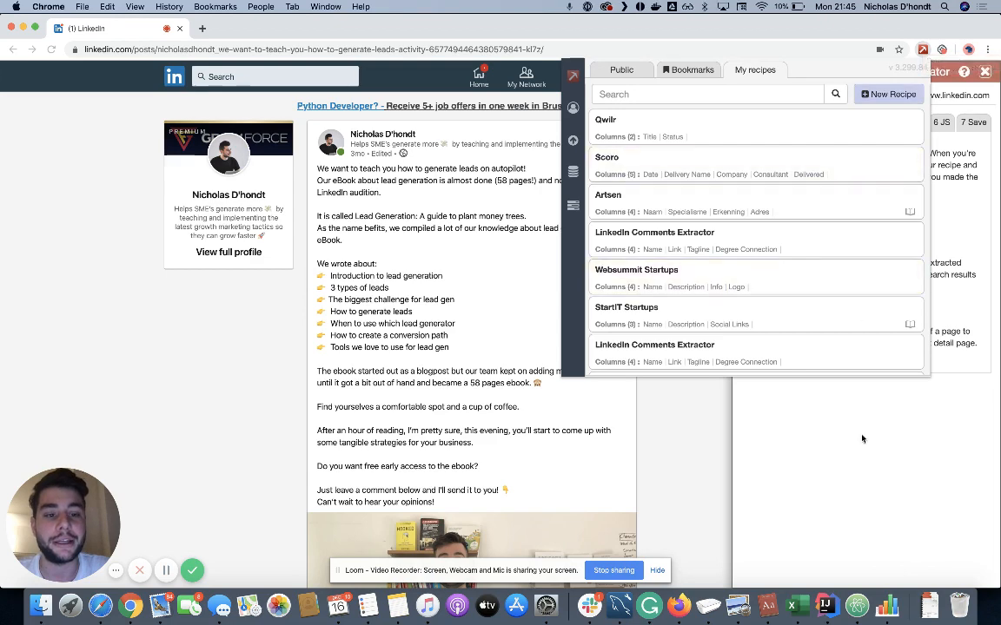
{"action": "left_click", "coordinate": [861, 438]}
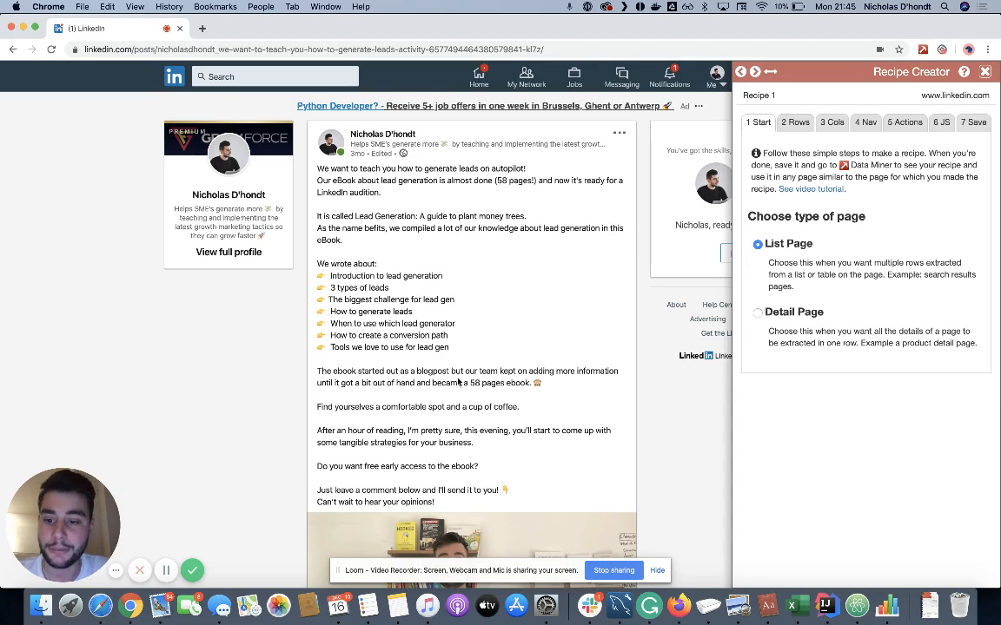
Step: Define the recipe's rows with the Find tool from the first comment's author header, using the class comments-comment-item__post-meta
{"action": "scroll", "coordinate": [459, 380], "scroll_direction": "down", "scroll_amount": 8}
{"action": "scroll", "coordinate": [459, 381], "scroll_direction": "down", "scroll_amount": 10}
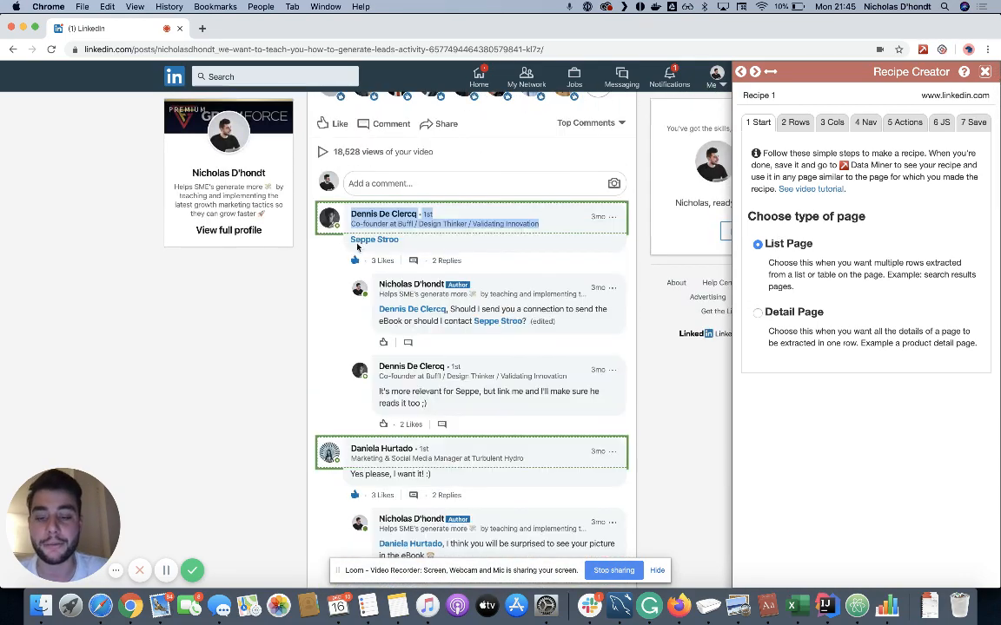
{"action": "scroll", "coordinate": [511, 424], "scroll_direction": "down", "scroll_amount": 5}
{"action": "scroll", "coordinate": [510, 424], "scroll_direction": "up", "scroll_amount": 20}
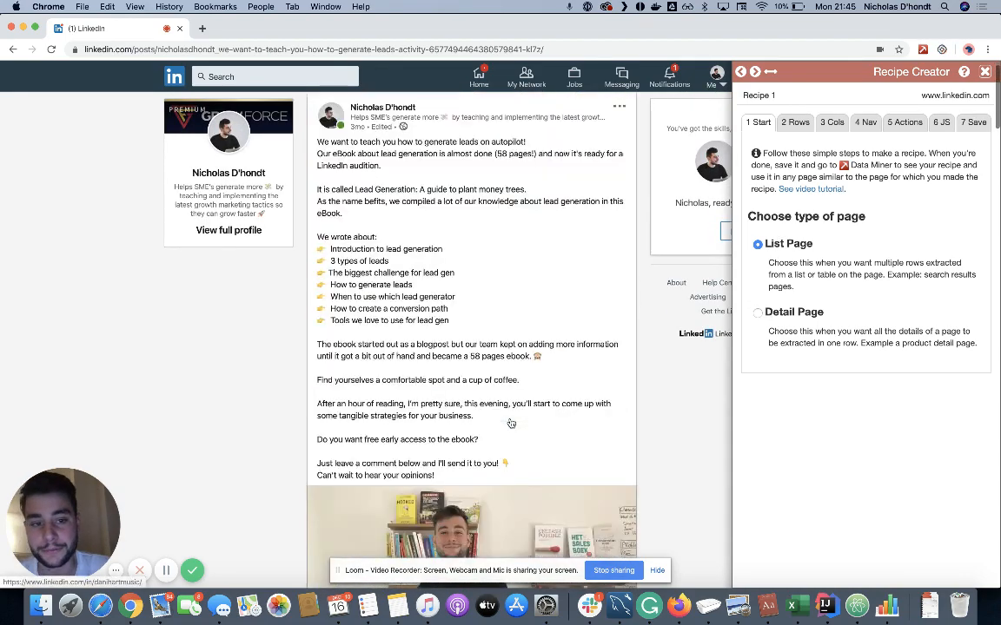
{"action": "left_click", "coordinate": [795, 123]}
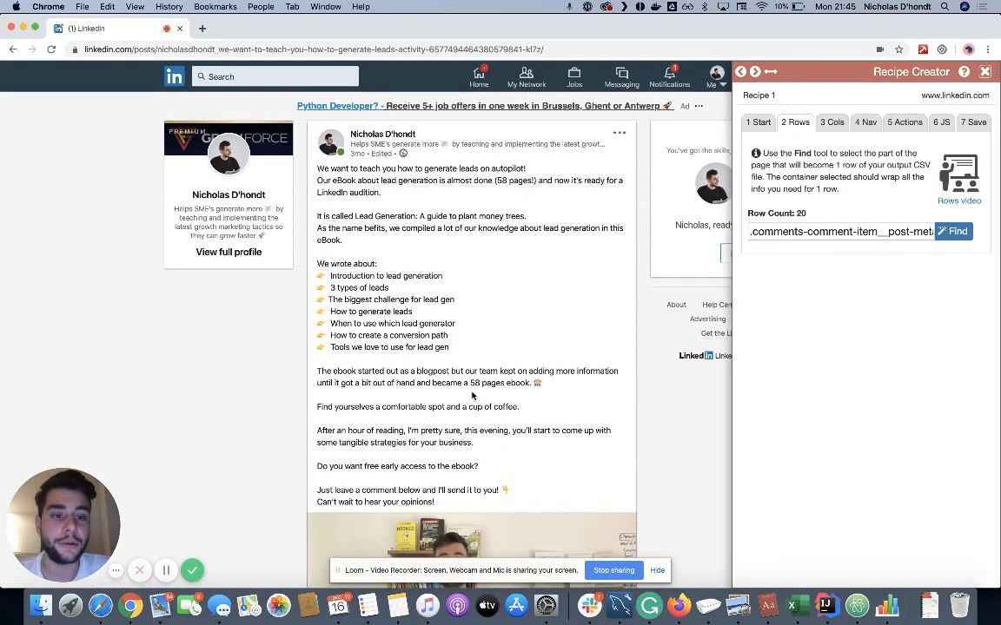
{"action": "scroll", "coordinate": [476, 401], "scroll_direction": "down", "scroll_amount": 10}
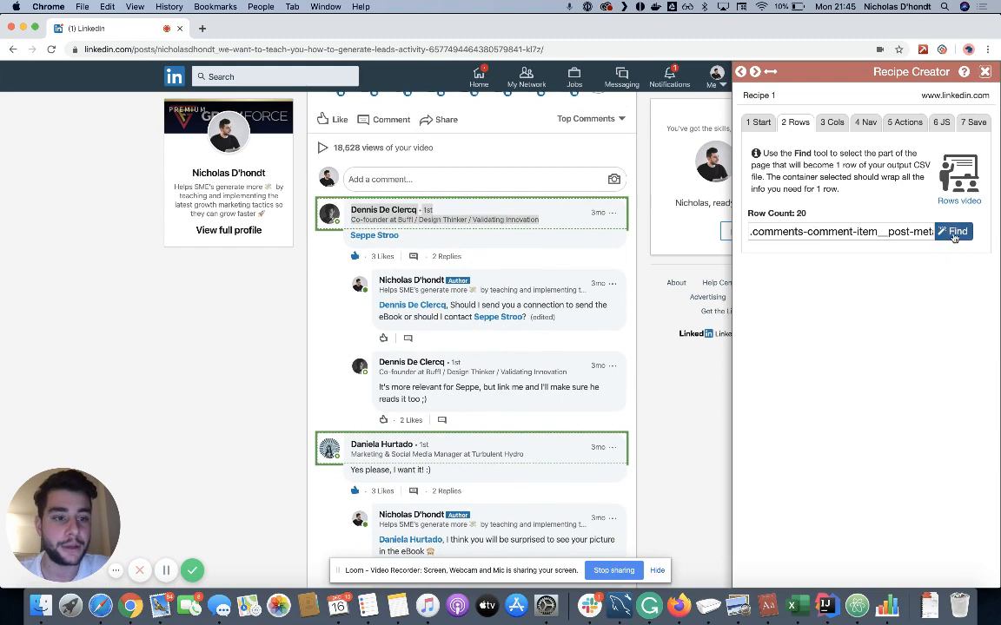
{"action": "triple_click", "coordinate": [884, 232]}
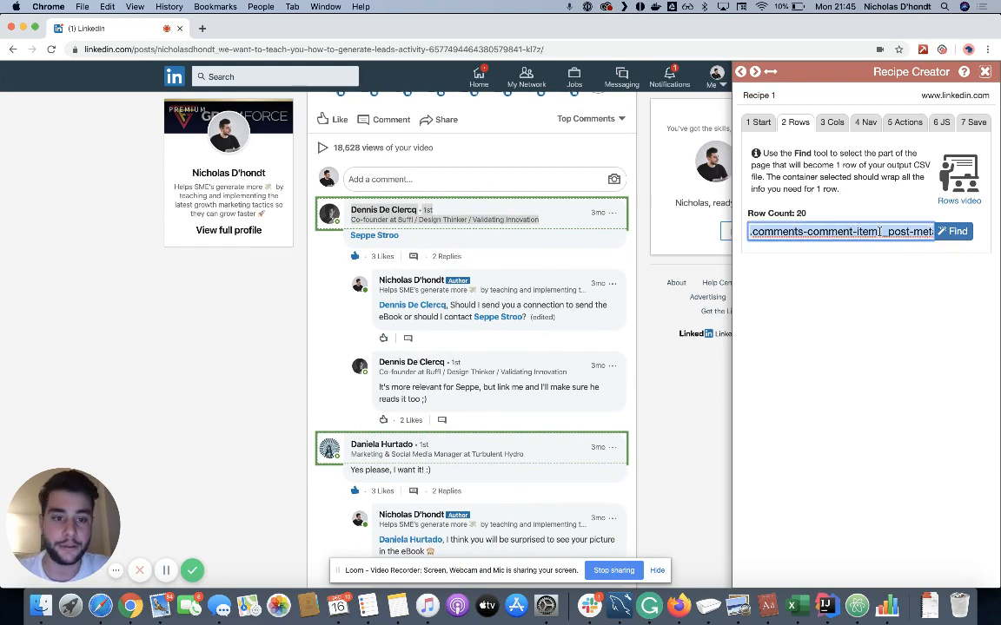
{"action": "left_click", "coordinate": [958, 233]}
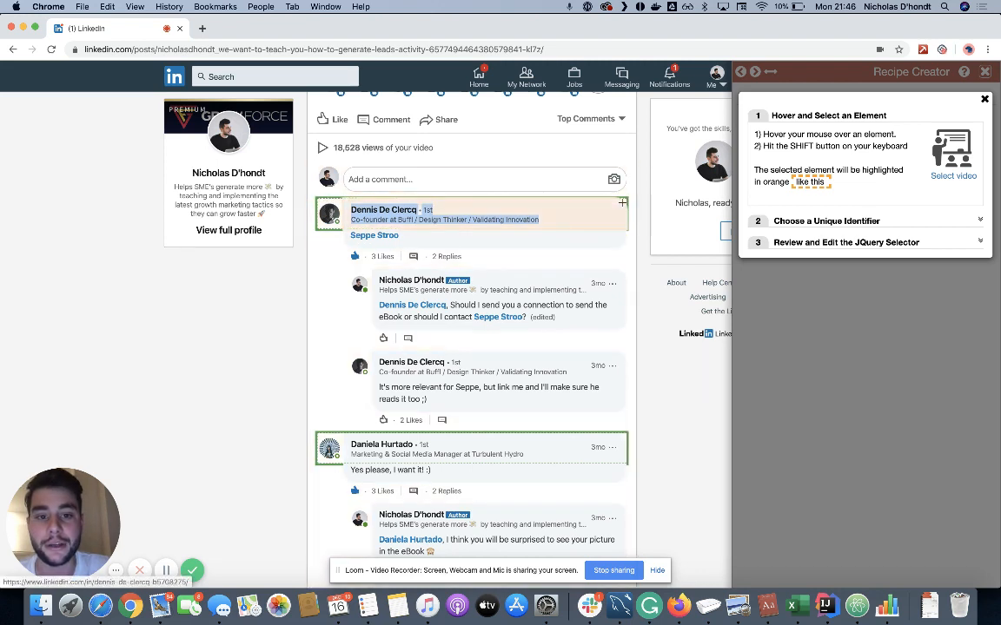
{"action": "key", "text": "shift"}
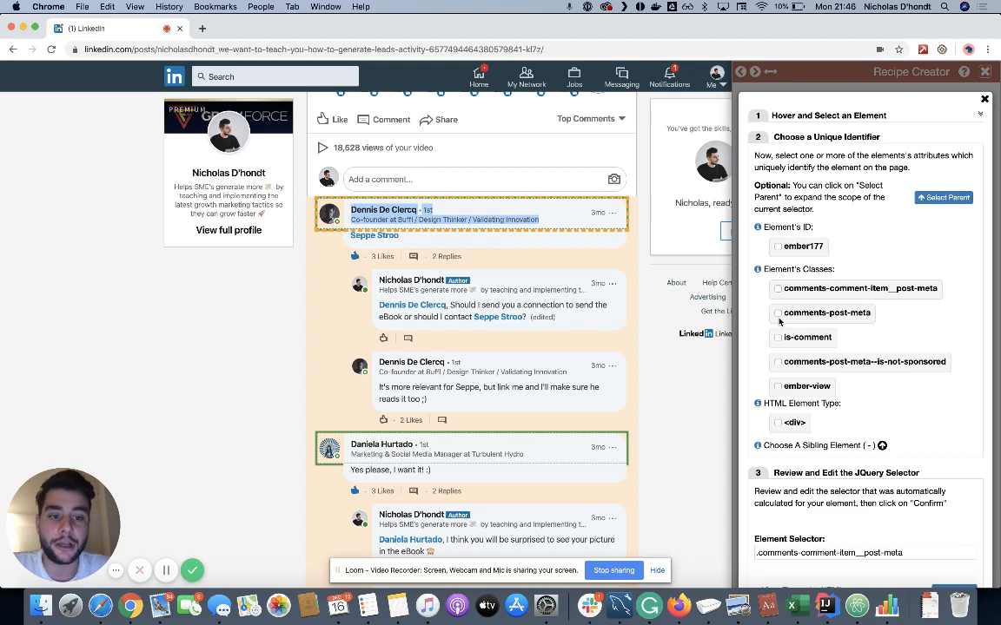
{"action": "scroll", "coordinate": [779, 322], "scroll_direction": "down", "scroll_amount": 1}
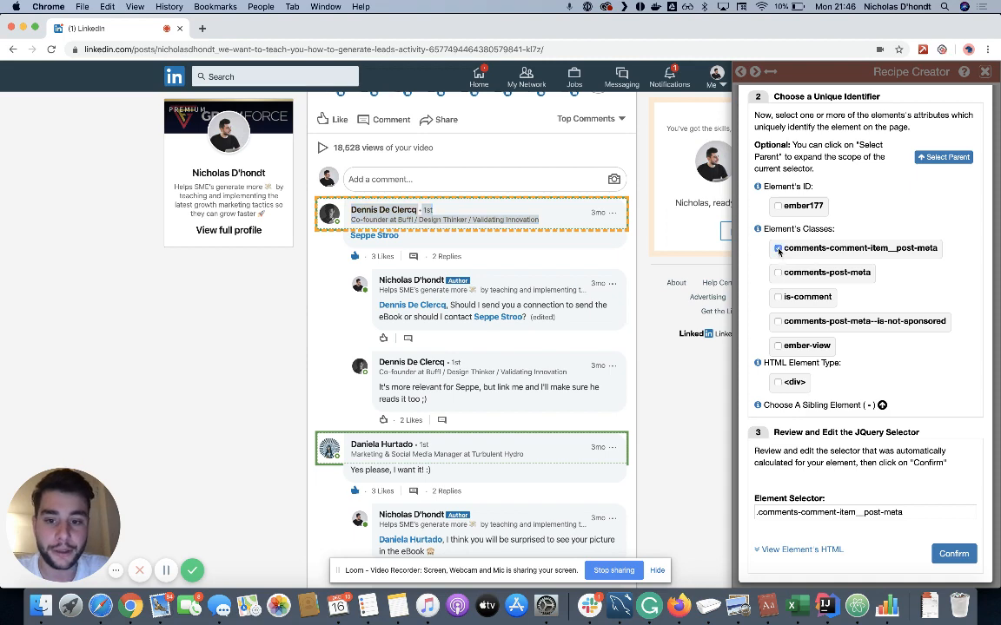
{"action": "left_click", "coordinate": [953, 554]}
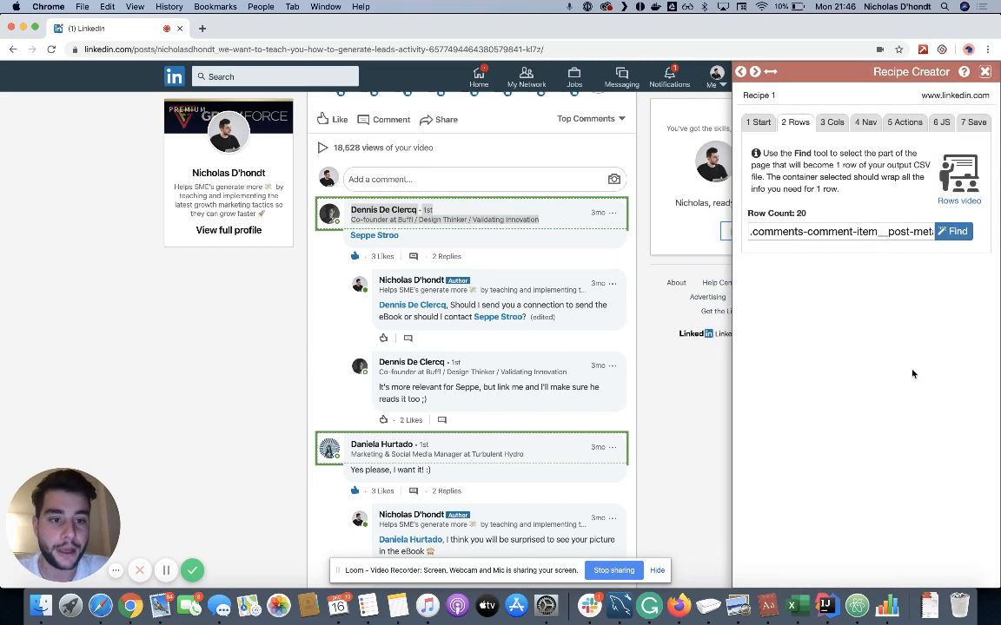
Step: Examine the post's comments to check which author headers are selected as rows
{"action": "scroll", "coordinate": [588, 339], "scroll_direction": "down", "scroll_amount": 10}
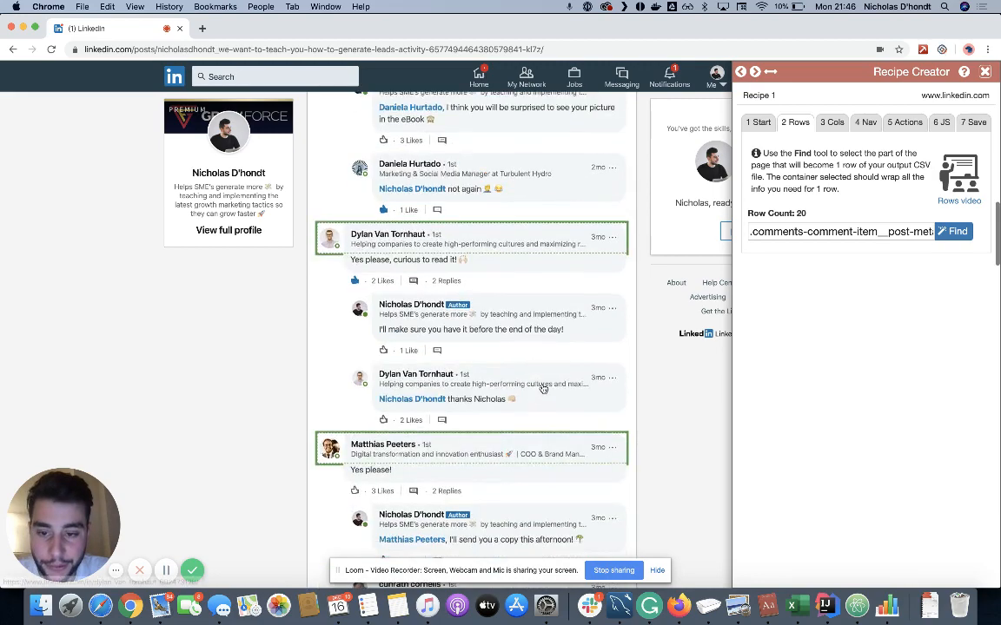
{"action": "scroll", "coordinate": [542, 387], "scroll_direction": "down", "scroll_amount": 3}
{"action": "scroll", "coordinate": [547, 369], "scroll_direction": "down", "scroll_amount": 5}
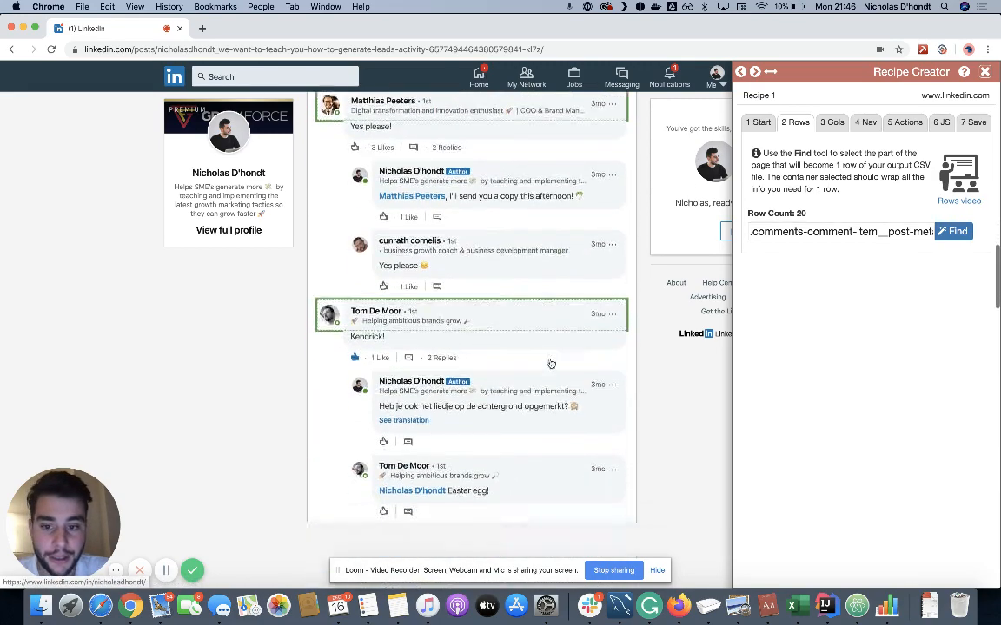
{"action": "scroll", "coordinate": [501, 379], "scroll_direction": "down", "scroll_amount": 10}
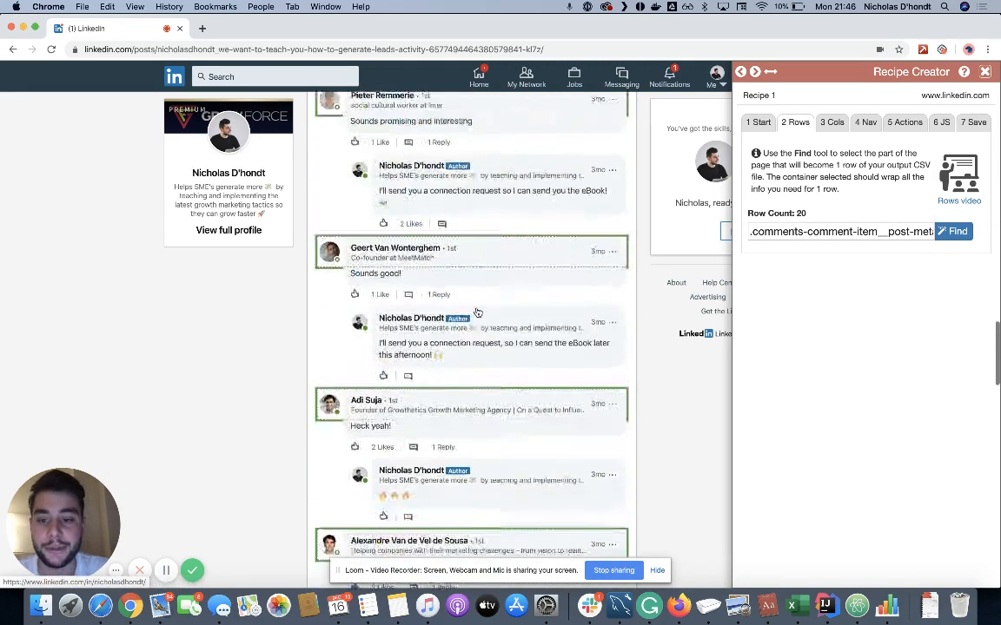
{"action": "scroll", "coordinate": [477, 311], "scroll_direction": "down", "scroll_amount": 3}
{"action": "scroll", "coordinate": [477, 312], "scroll_direction": "up", "scroll_amount": 20}
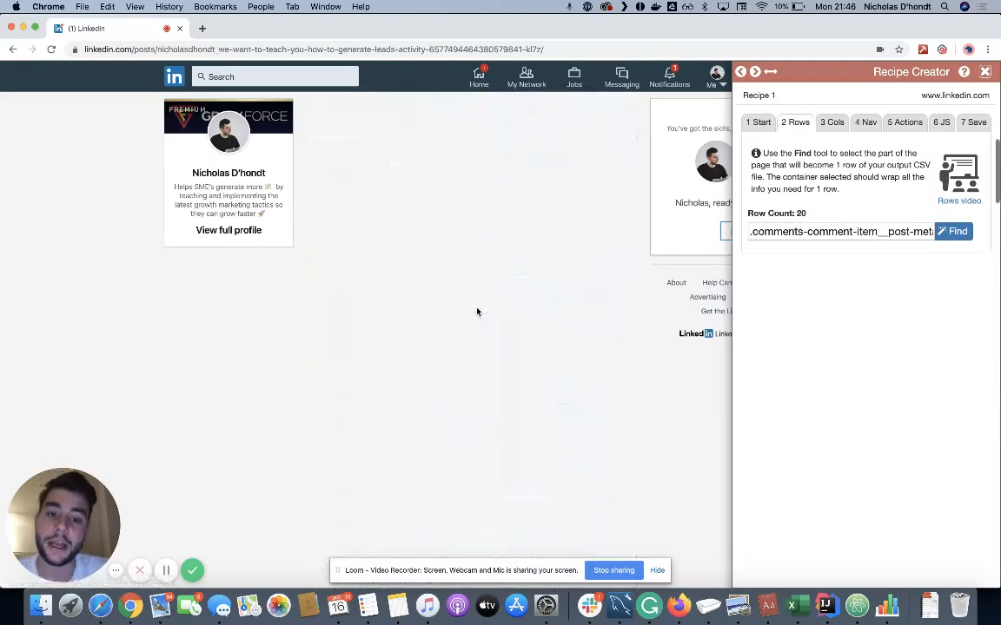
{"action": "scroll", "coordinate": [477, 312], "scroll_direction": "down", "scroll_amount": 5}
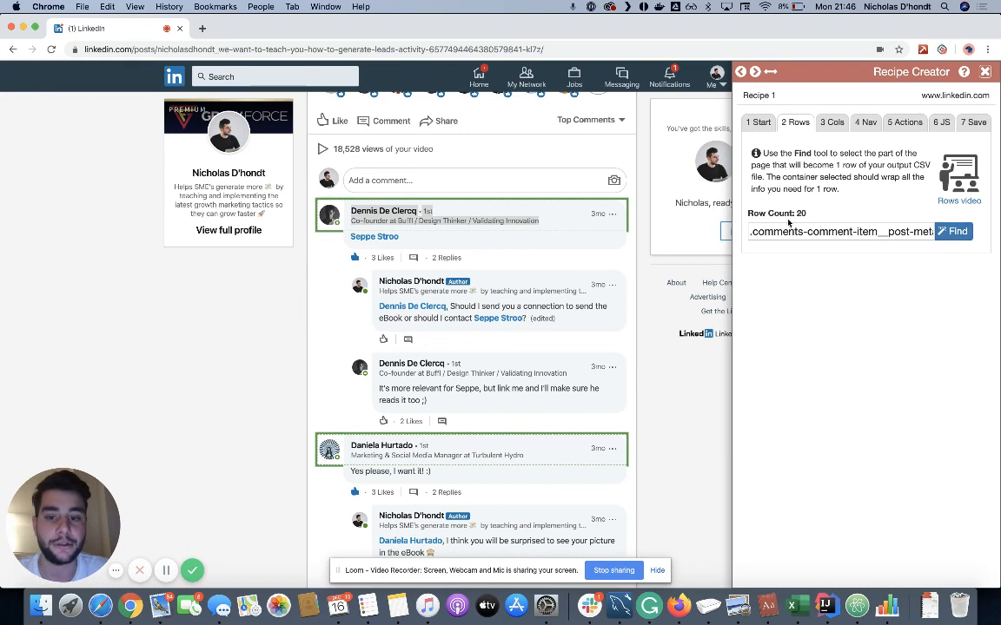
Step: Open the recipe's column definitions and preview the data extracted for the Name column
{"action": "left_click", "coordinate": [832, 123]}
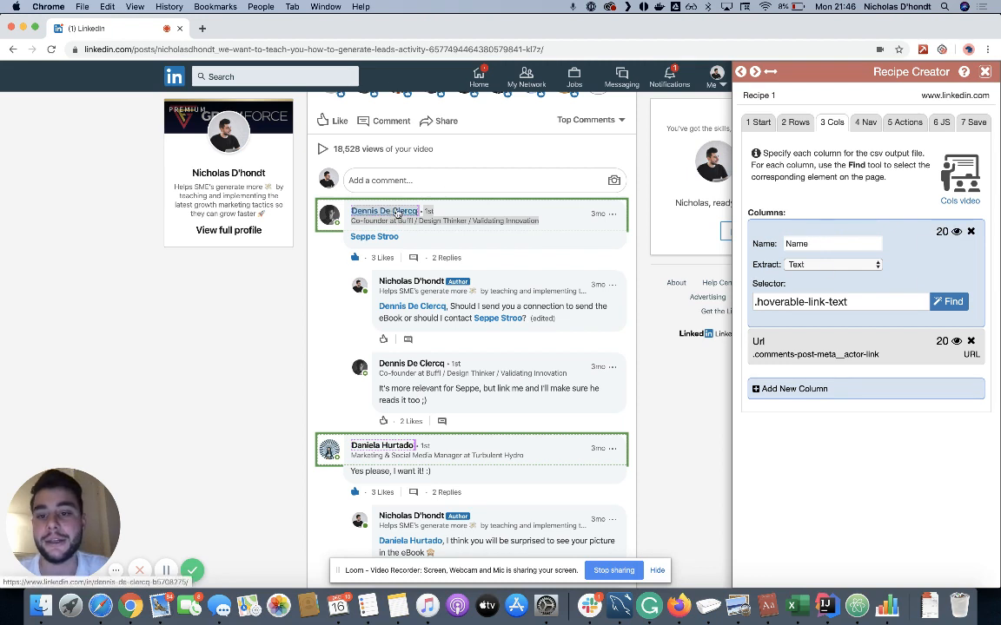
{"action": "left_click_drag", "start_coordinate": [398, 214], "coordinate": [532, 250]}
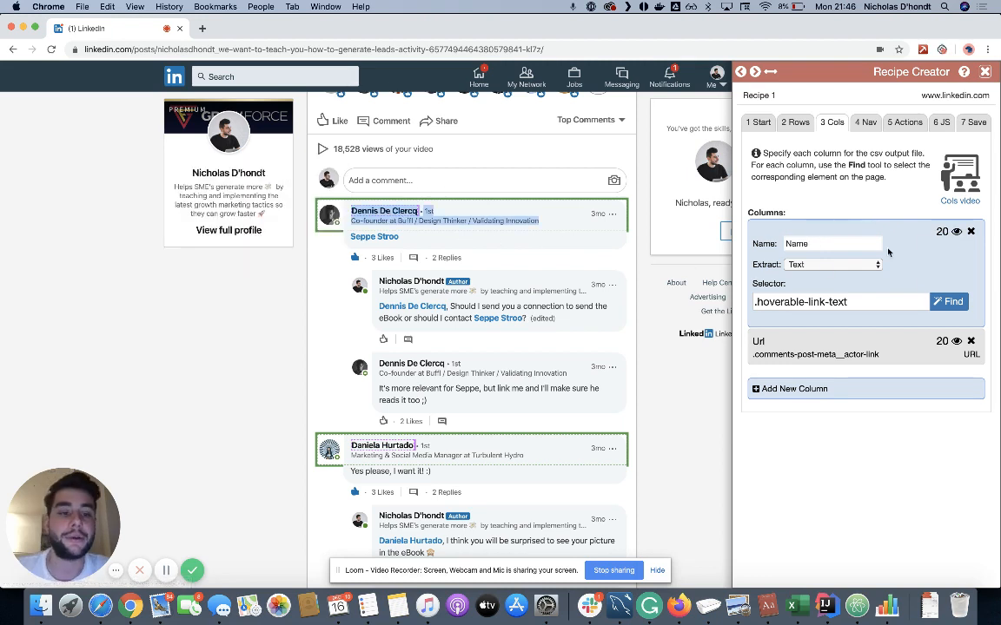
{"action": "double_click", "coordinate": [861, 302]}
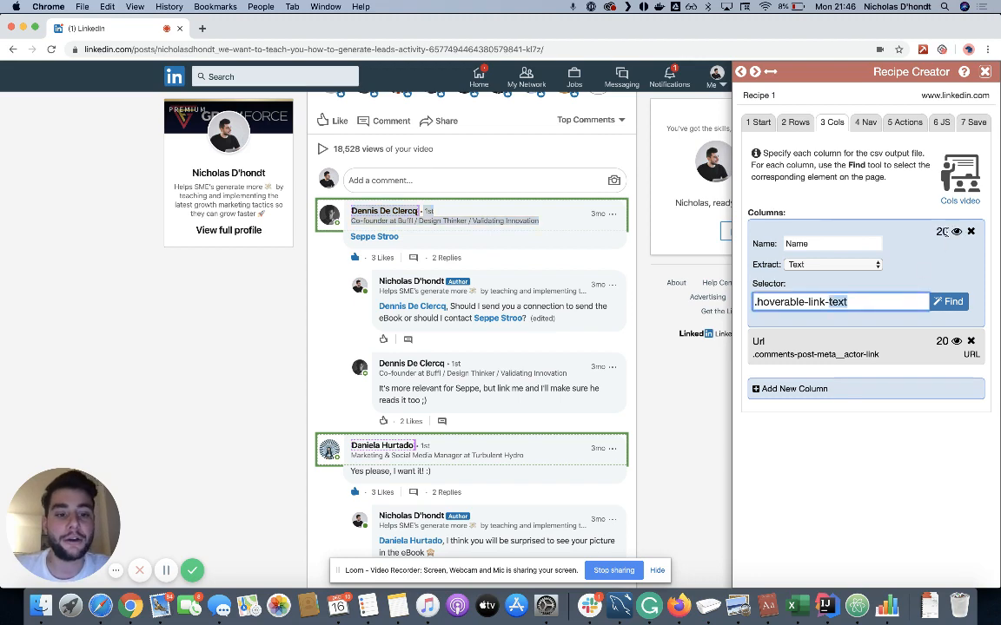
{"action": "left_click", "coordinate": [954, 231]}
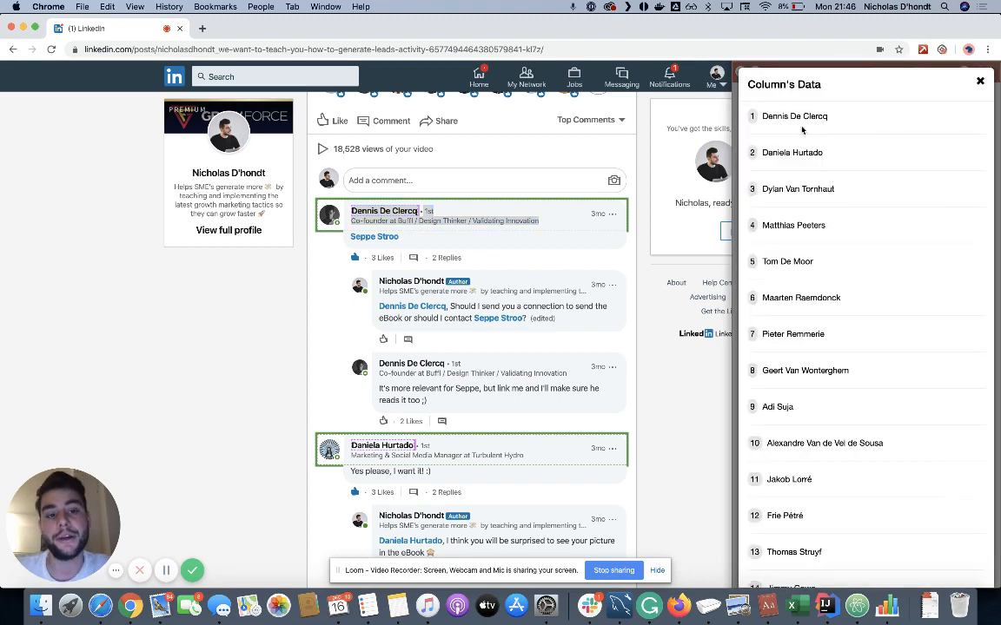
{"action": "scroll", "coordinate": [804, 130], "scroll_direction": "down", "scroll_amount": 2}
{"action": "scroll", "coordinate": [806, 130], "scroll_direction": "up", "scroll_amount": 2}
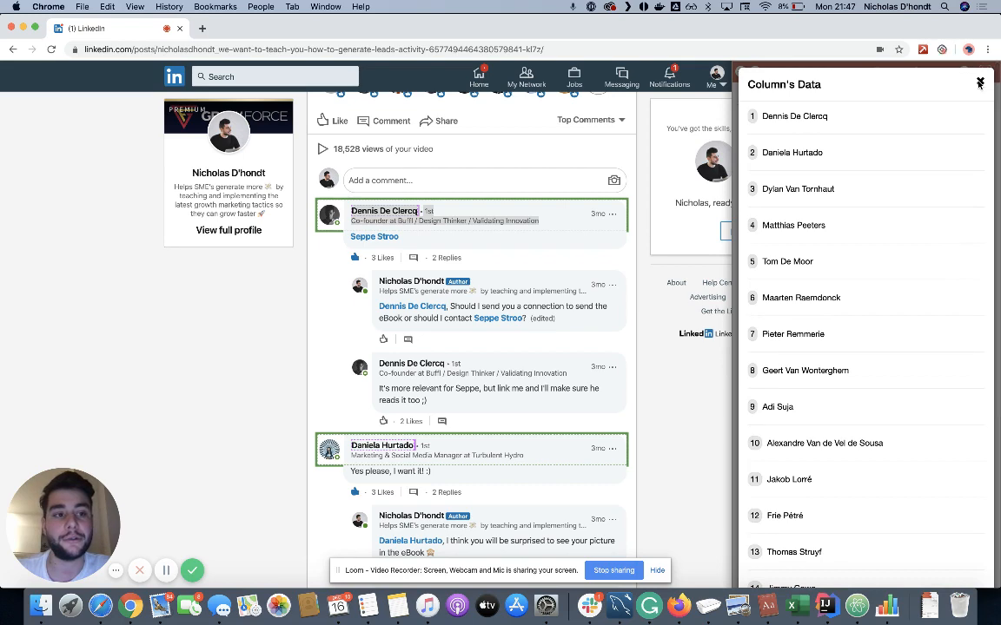
{"action": "left_click", "coordinate": [978, 82]}
Step: Set the Name column's selector to the first commenter's name element with the class hoverable-link-text, and preview the column's data
{"action": "triple_click", "coordinate": [806, 302]}
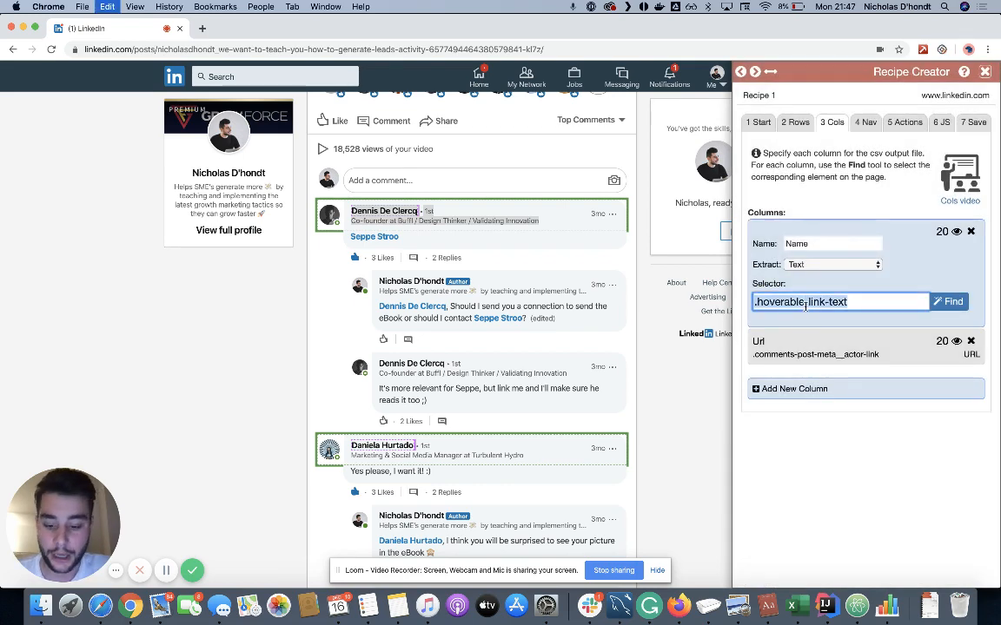
{"action": "left_click", "coordinate": [948, 301]}
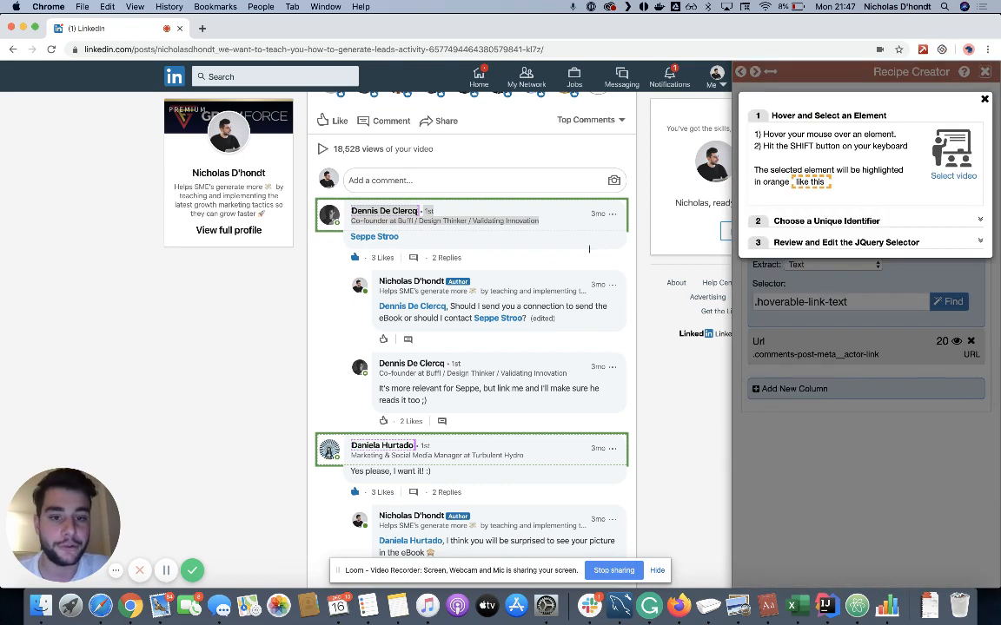
{"action": "key", "text": "shift"}
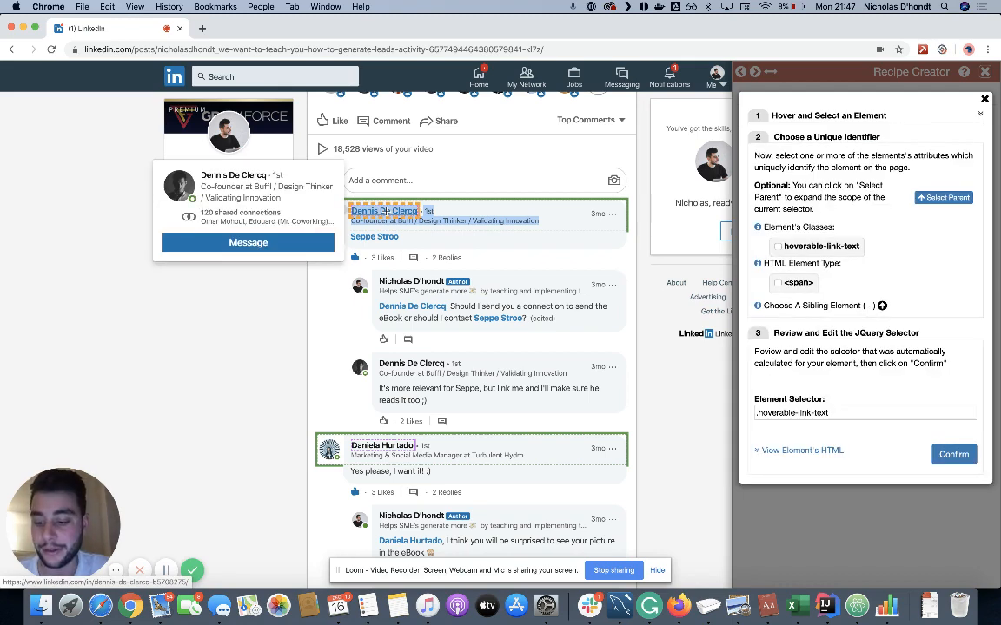
{"action": "left_click", "coordinate": [777, 247]}
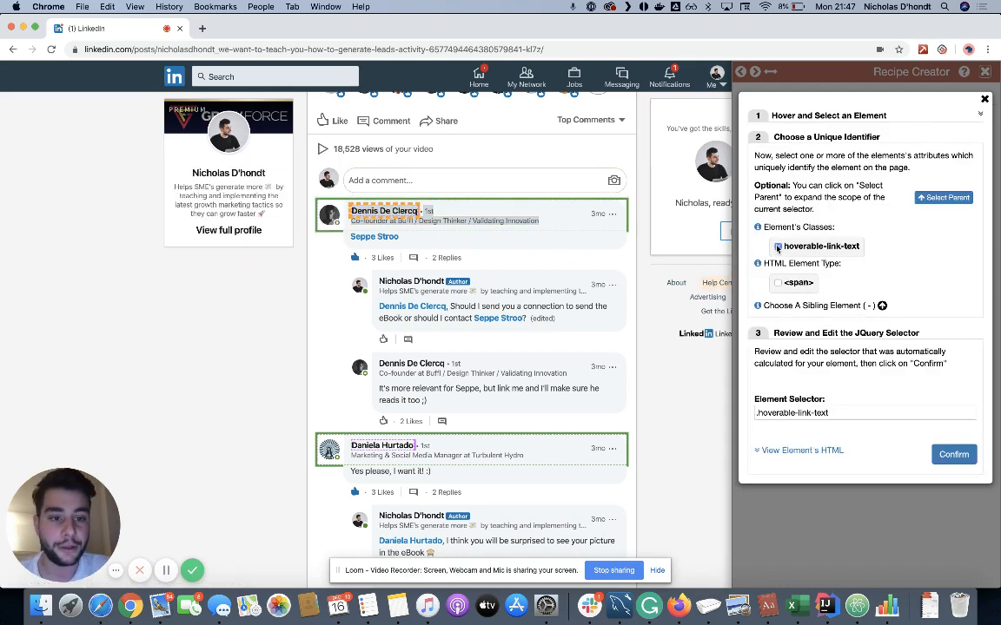
{"action": "left_click", "coordinate": [952, 454]}
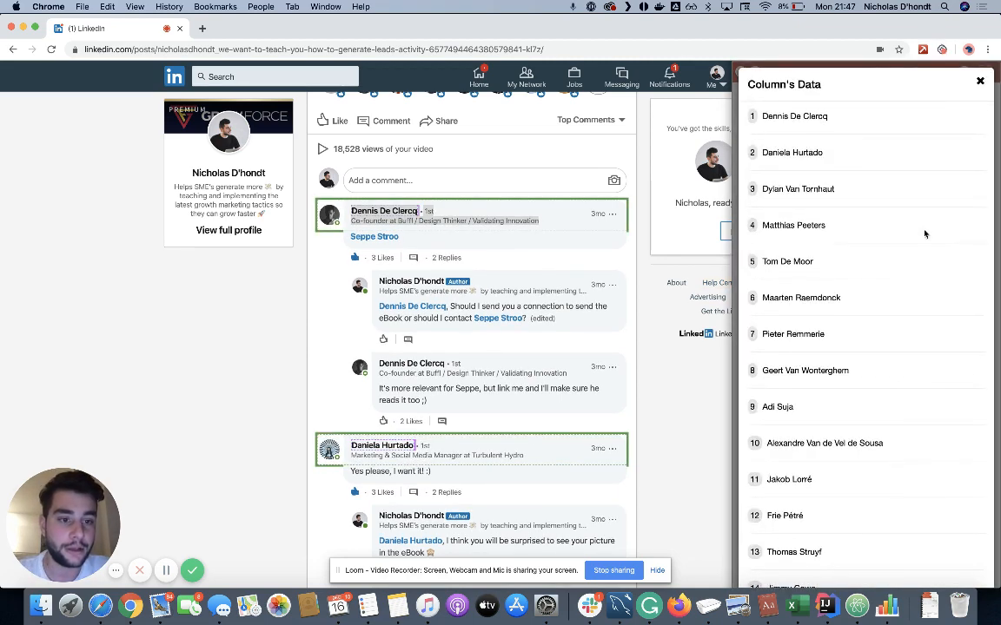
{"action": "scroll", "coordinate": [881, 366], "scroll_direction": "down", "scroll_amount": 5}
{"action": "scroll", "coordinate": [881, 366], "scroll_direction": "up", "scroll_amount": 5}
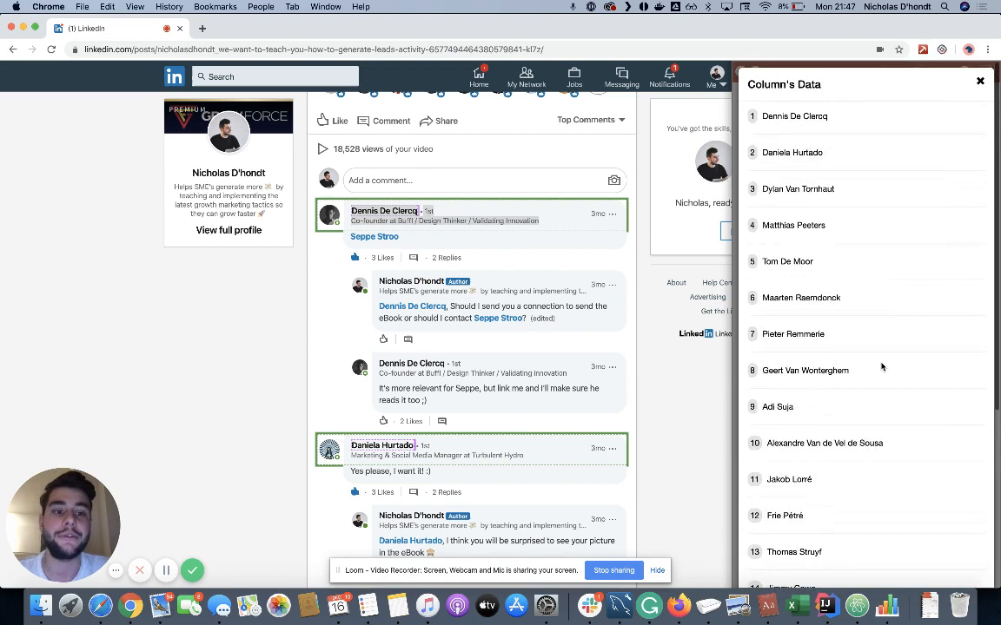
{"action": "left_click", "coordinate": [980, 82]}
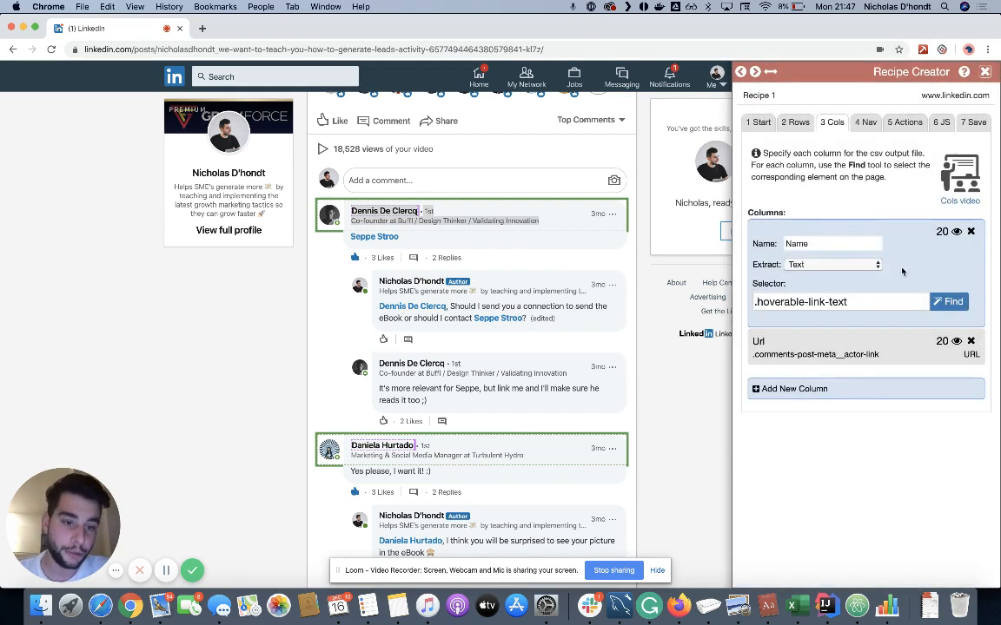
Step: Open the Url column's definition and copy its current selector
{"action": "left_click", "coordinate": [796, 348]}
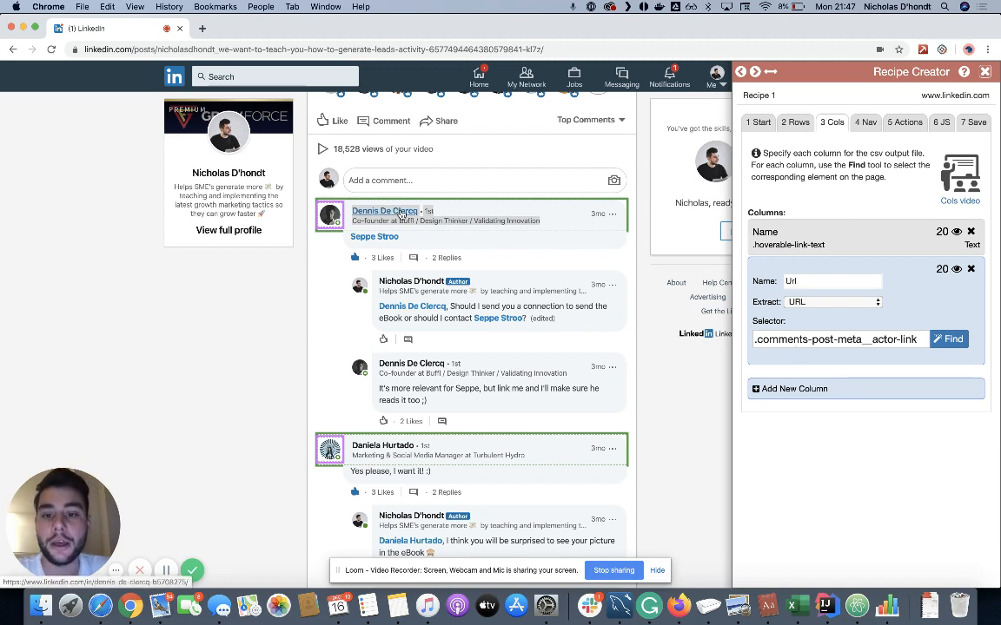
{"action": "mouse_move", "coordinate": [410, 220]}
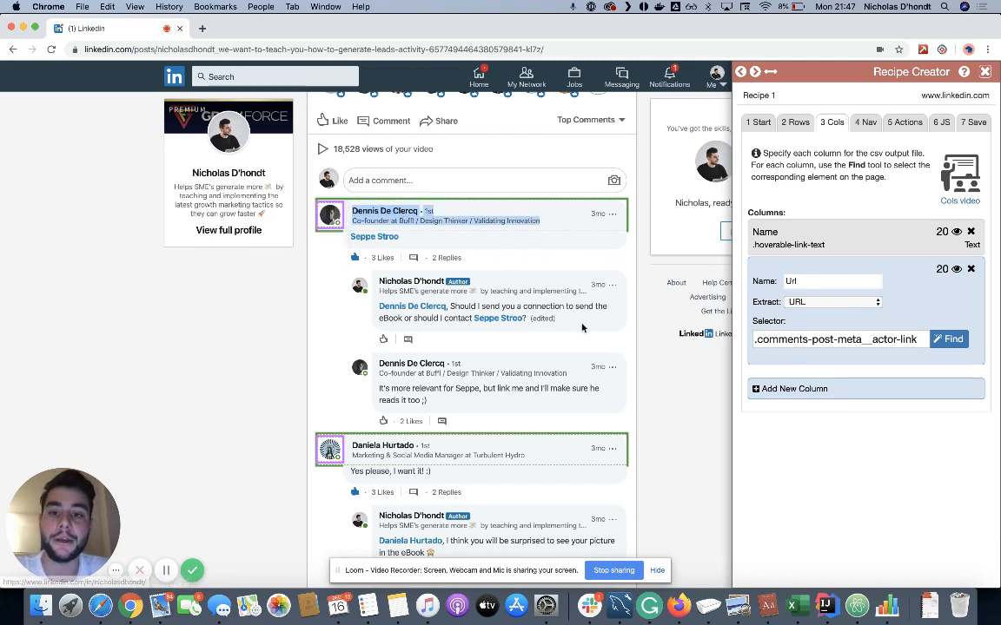
{"action": "scroll", "coordinate": [582, 328], "scroll_direction": "down", "scroll_amount": 3}
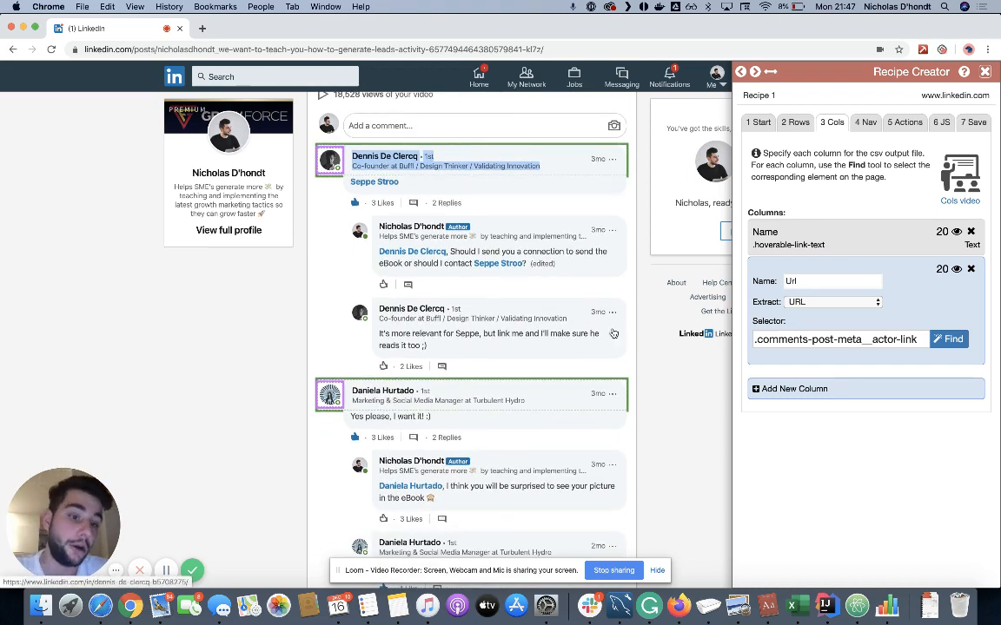
{"action": "triple_click", "coordinate": [843, 341]}
{"action": "key", "text": "super+c"}
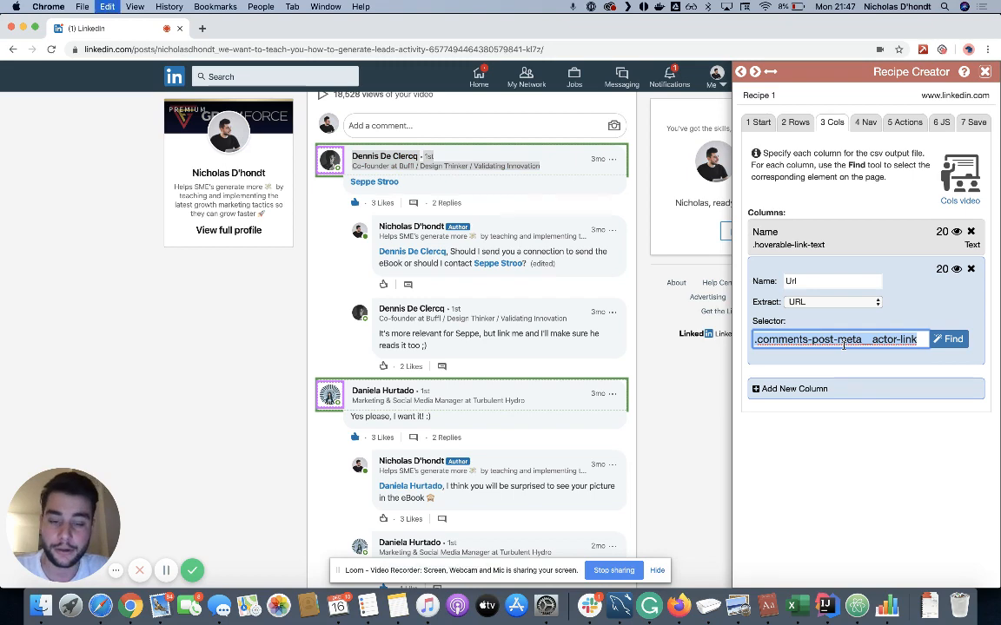
Step: Try the first commenter's name element with the class hoverable-link-text as the Url column's selector, and preview the column's data
{"action": "left_click", "coordinate": [953, 341]}
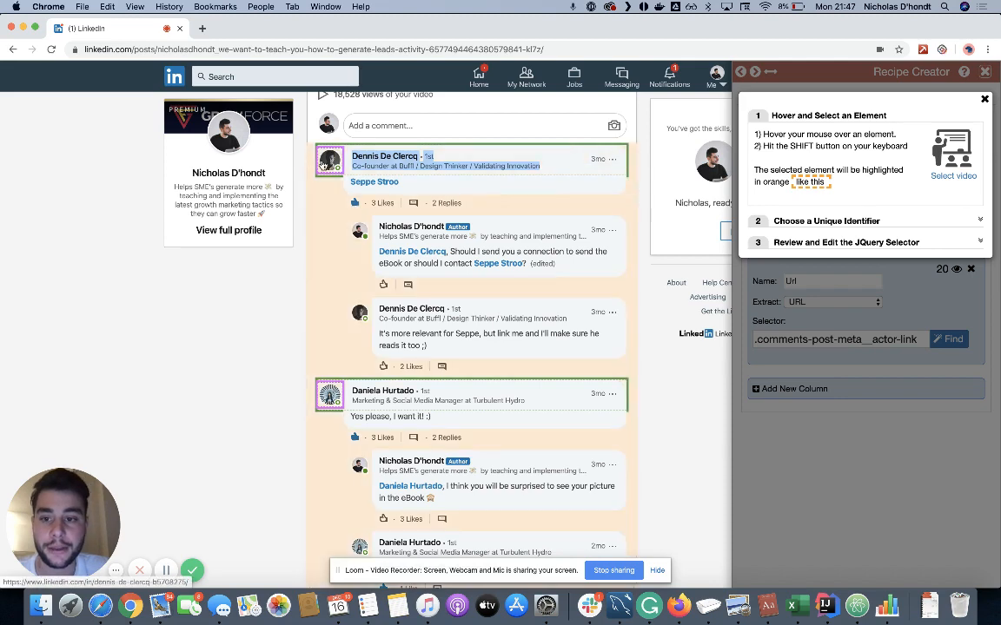
{"action": "key", "text": "shift"}
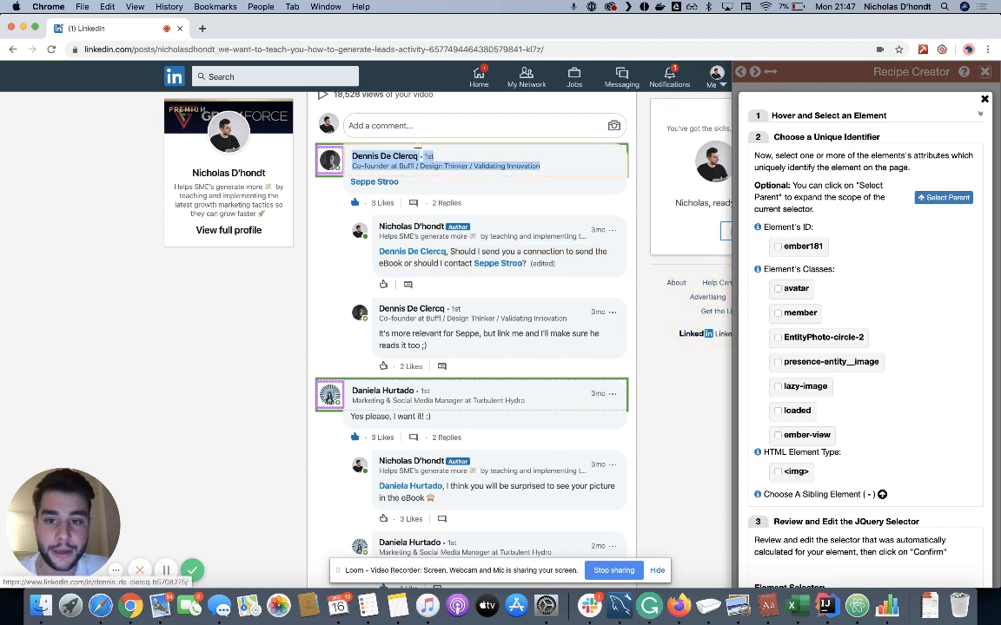
{"action": "left_click", "coordinate": [391, 157]}
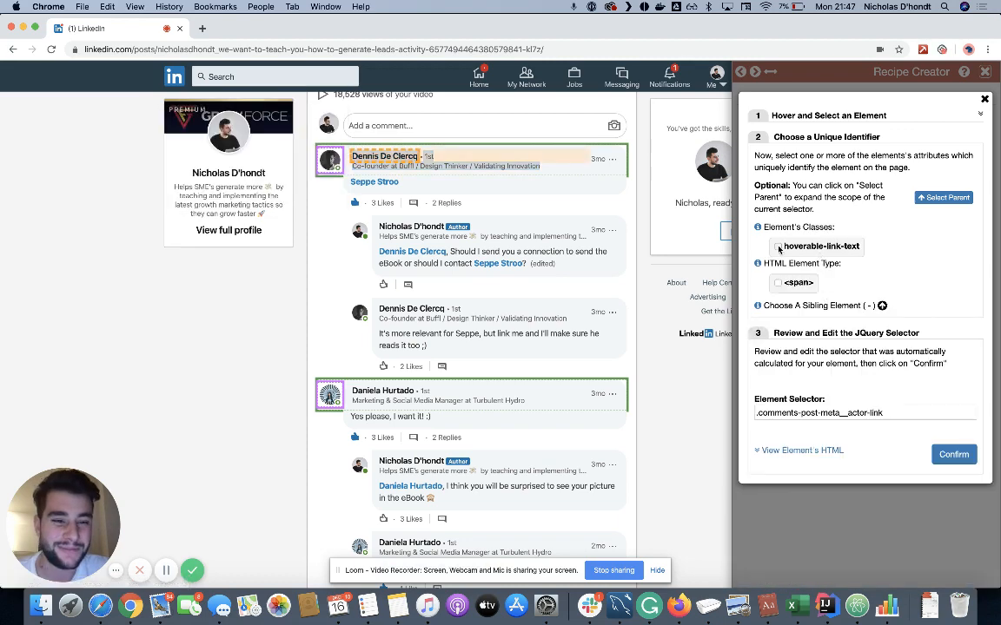
{"action": "left_click", "coordinate": [779, 247]}
{"action": "left_click", "coordinate": [952, 454]}
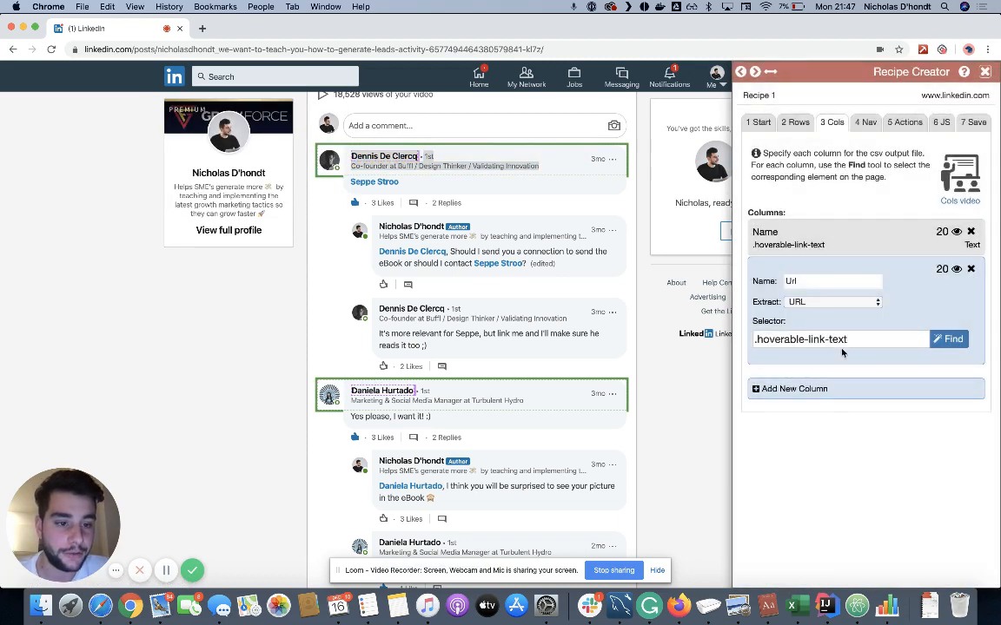
{"action": "left_click", "coordinate": [823, 302]}
{"action": "left_click", "coordinate": [825, 301]}
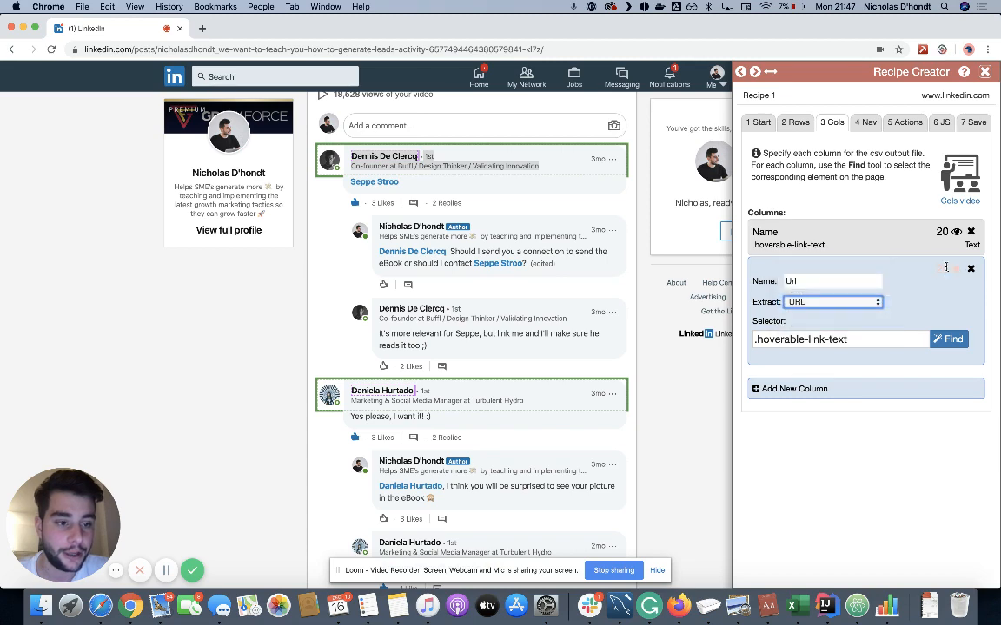
{"action": "left_click", "coordinate": [942, 268]}
{"action": "left_click", "coordinate": [979, 83]}
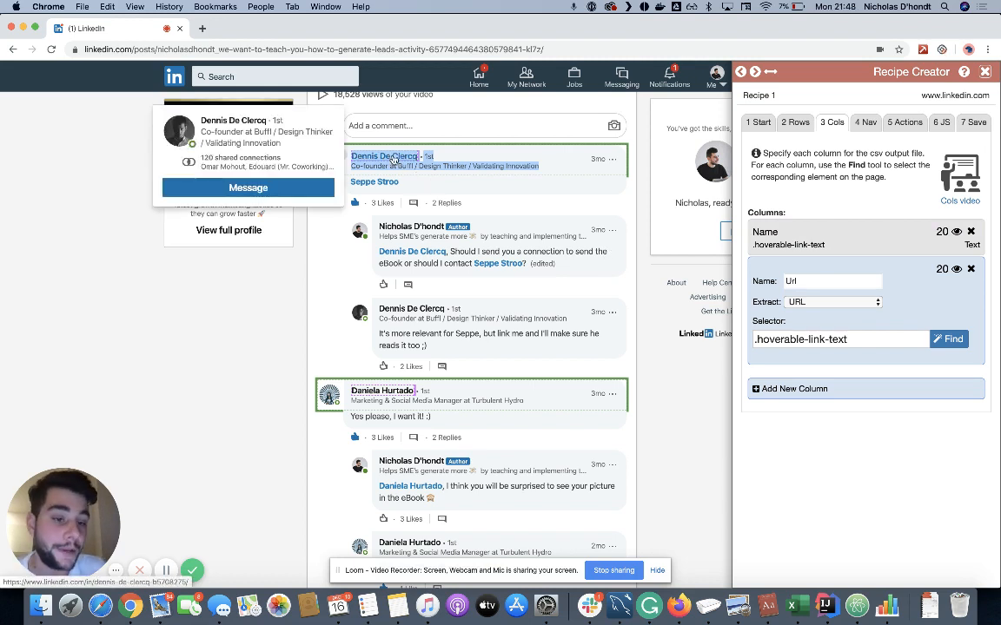
Step: Restore the Url column's selector to .comments-post-meta__actor-link
{"action": "triple_click", "coordinate": [858, 339]}
{"action": "key", "text": "BackSpace"}
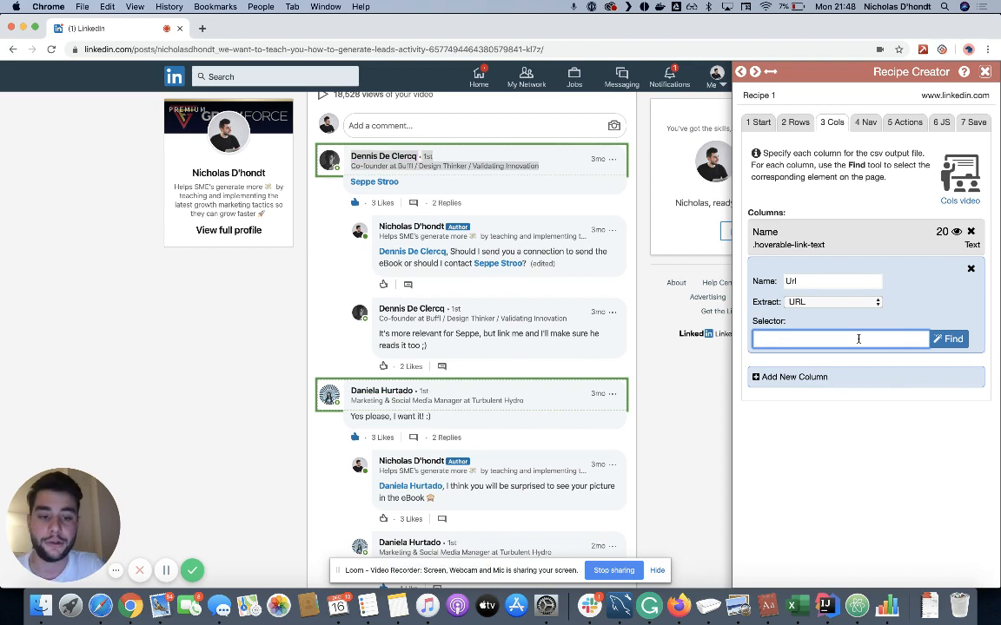
{"action": "key", "text": "super+v"}
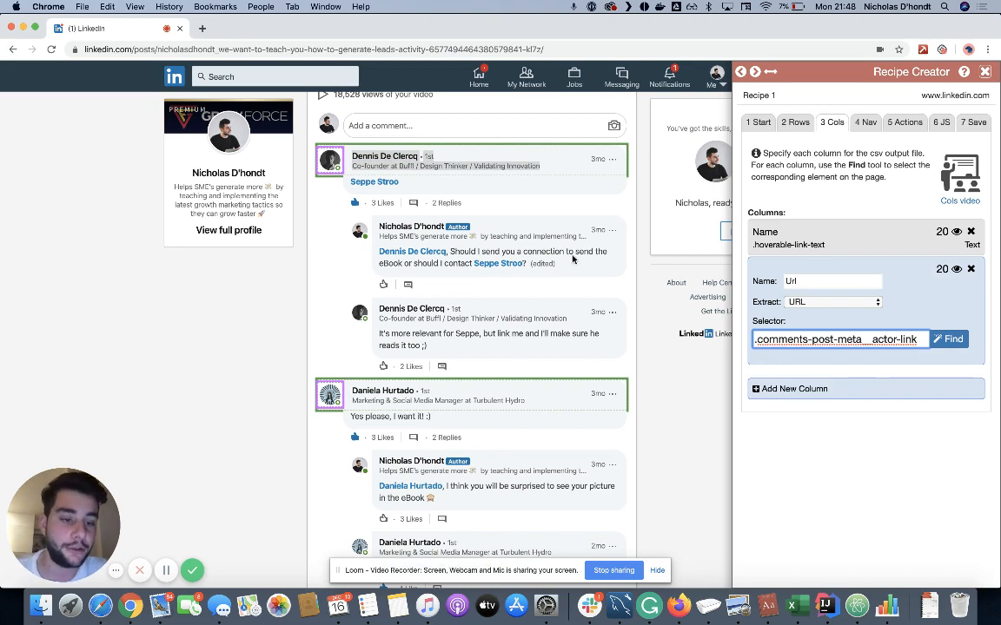
Step: Inspect the first commenter's name in the page code and copy the class value of the profile link that encloses it
{"action": "right_click", "coordinate": [377, 156]}
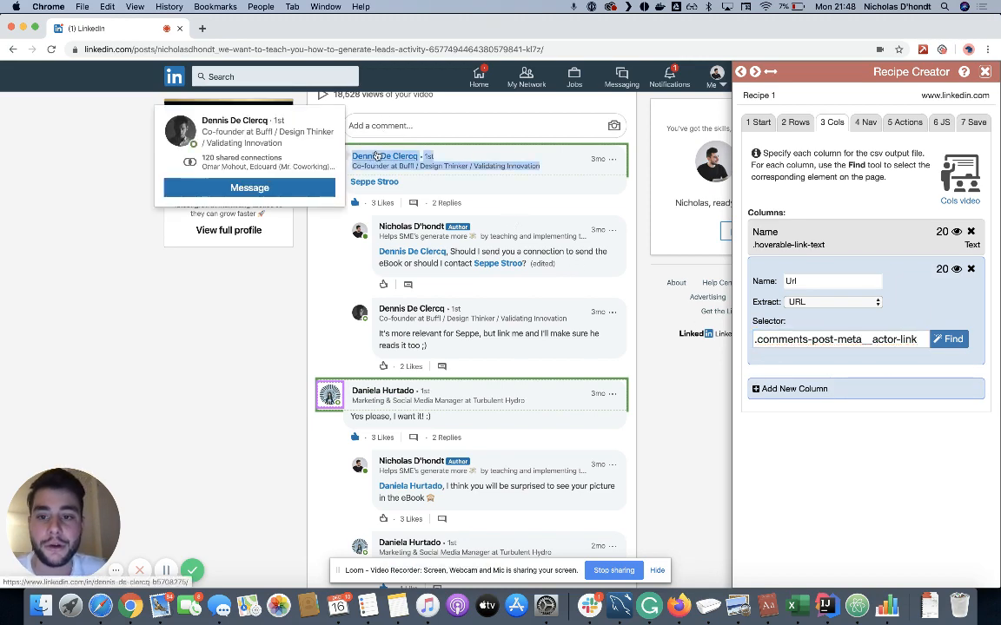
{"action": "right_click", "coordinate": [377, 154]}
{"action": "left_click", "coordinate": [442, 299]}
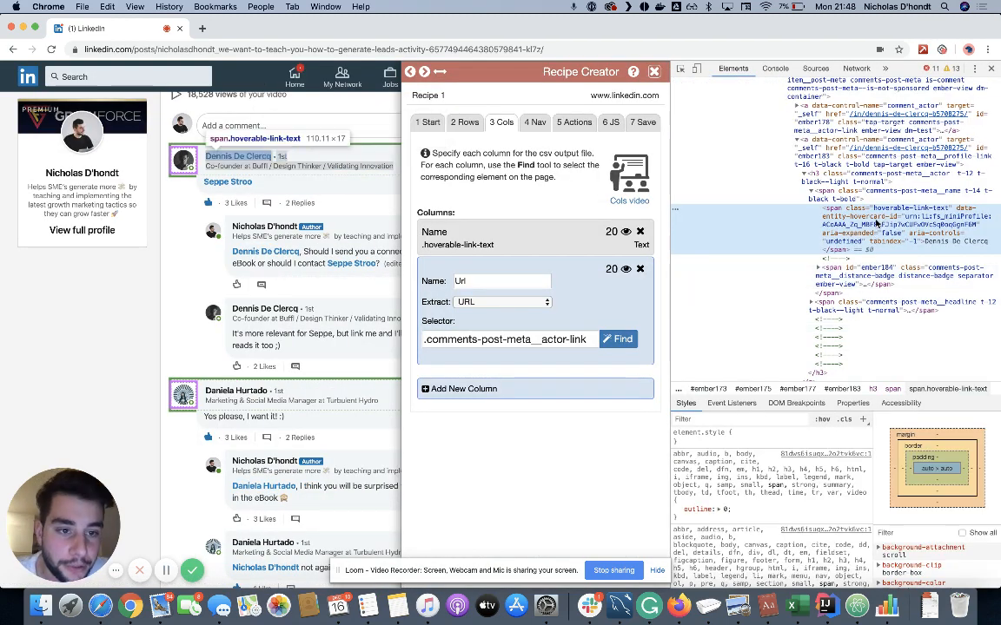
{"action": "scroll", "coordinate": [875, 224], "scroll_direction": "up", "scroll_amount": 1}
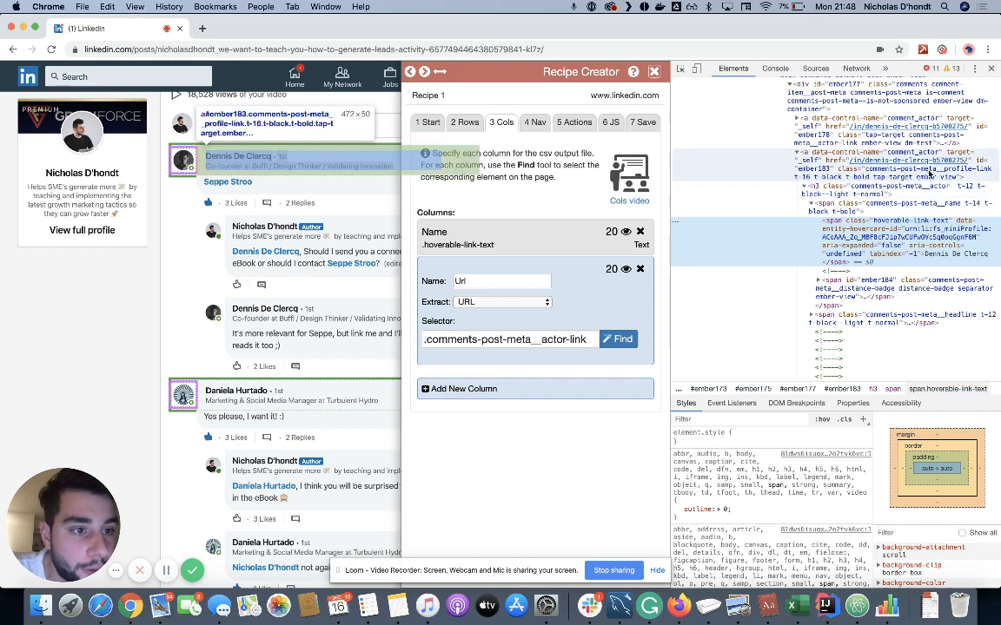
{"action": "left_click", "coordinate": [890, 174]}
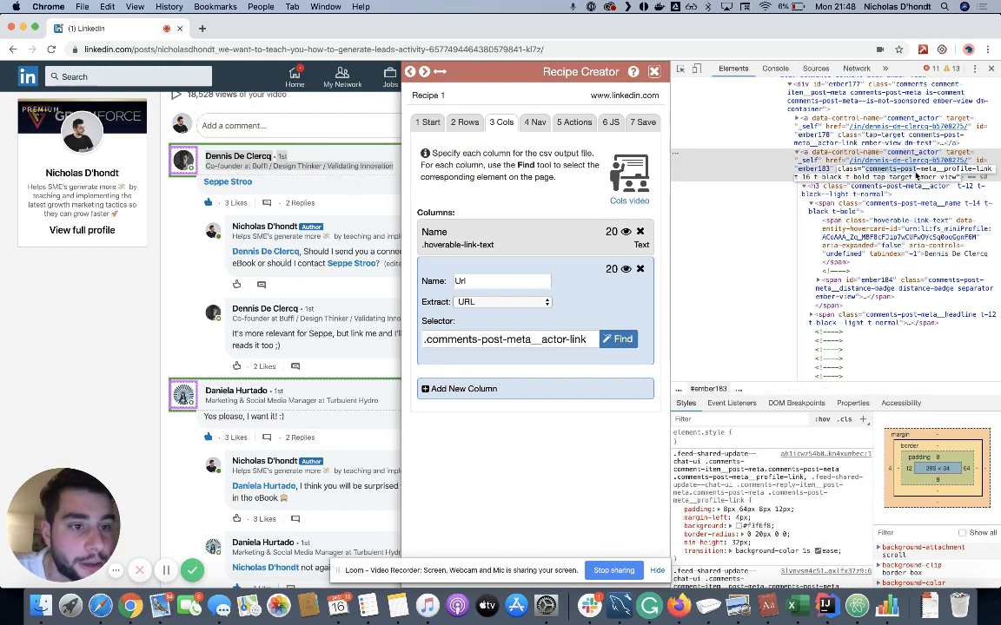
{"action": "double_click", "coordinate": [867, 171]}
{"action": "key", "text": "super+c"}
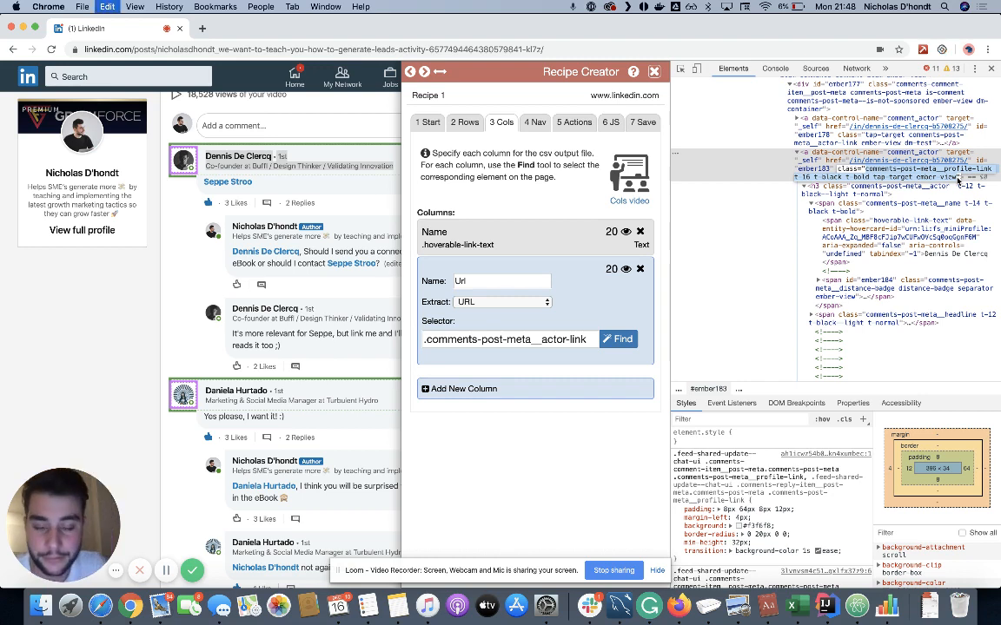
Step: Replace the Url column's selector with the copied class, trimmed to .comments-post-meta__profile-link
{"action": "key", "text": "super+a"}
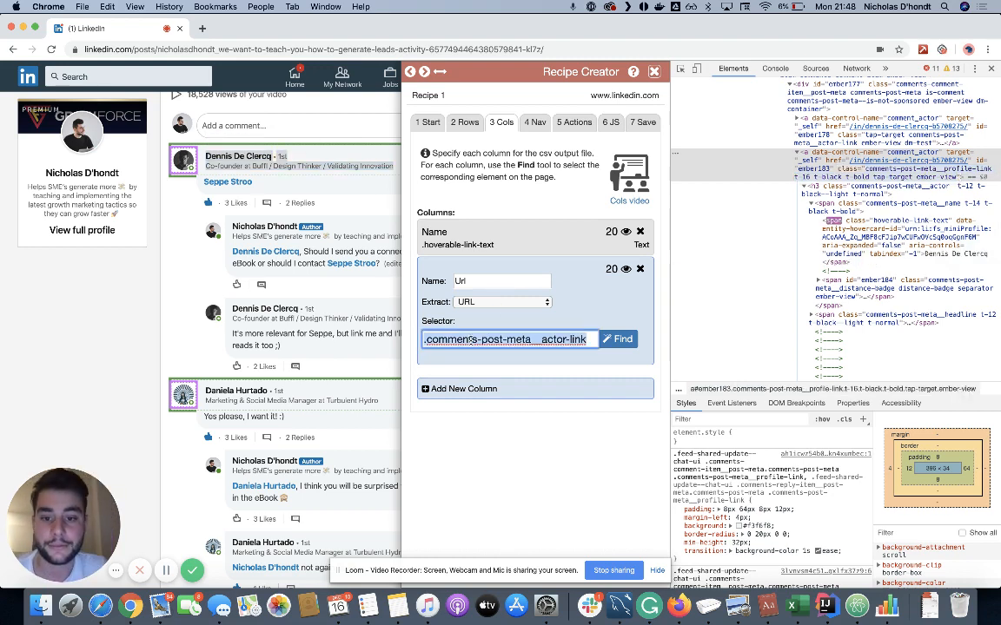
{"action": "key", "text": "BackSpace"}
{"action": "key", "text": "super+v"}
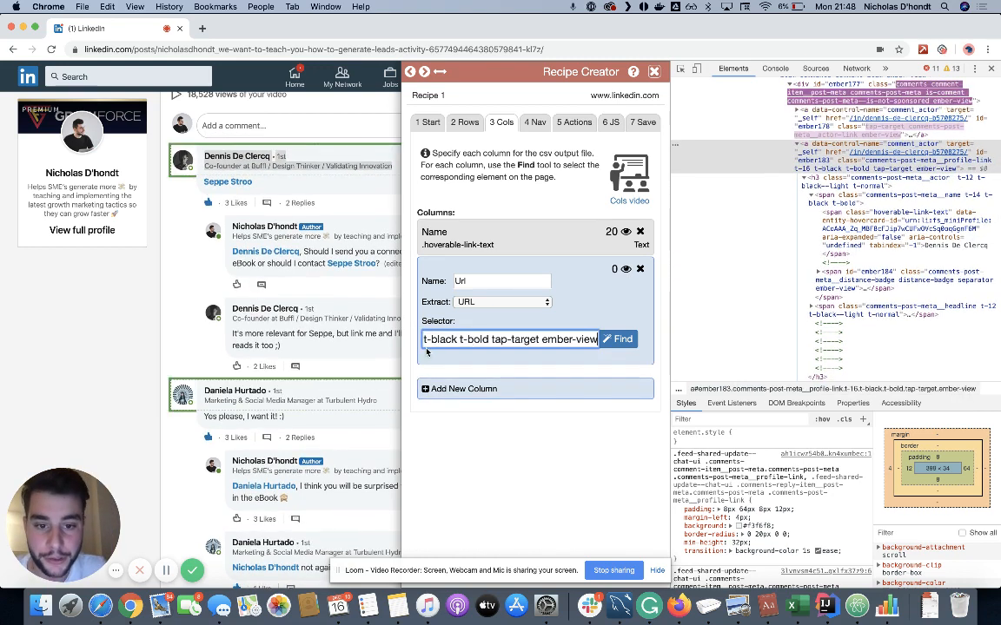
{"action": "left_click_drag", "start_coordinate": [508, 339], "coordinate": [633, 347]}
{"action": "key", "text": "BackSpace"}
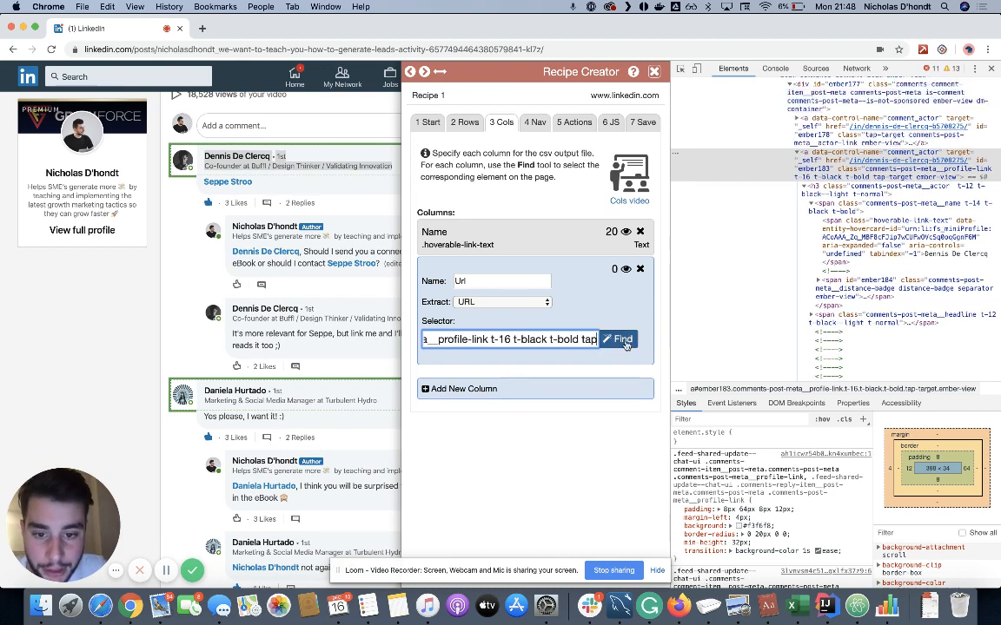
{"action": "left_click_drag", "start_coordinate": [489, 338], "coordinate": [632, 362]}
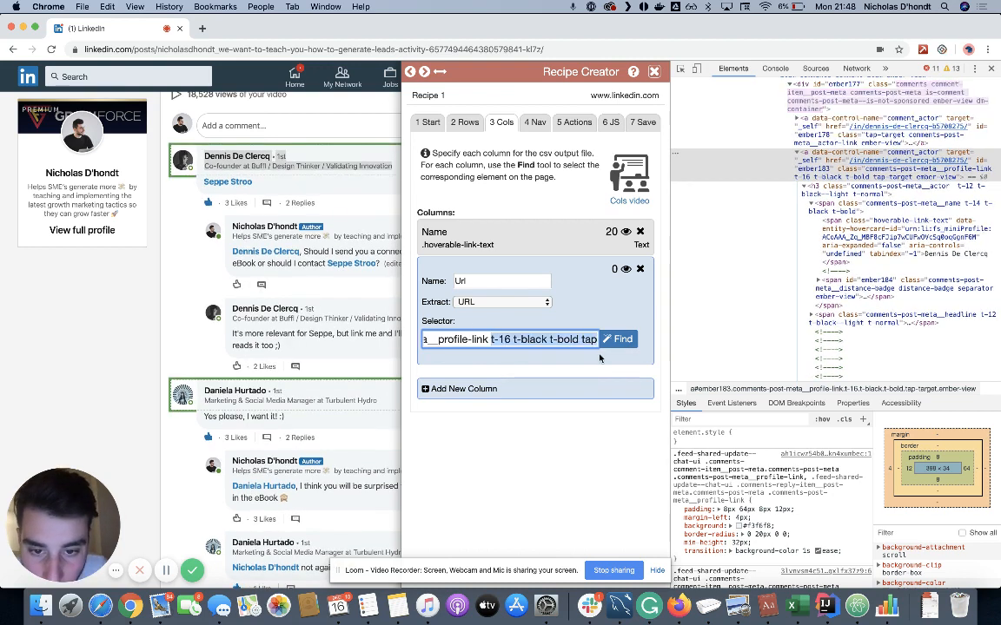
{"action": "key", "text": "BackSpace"}
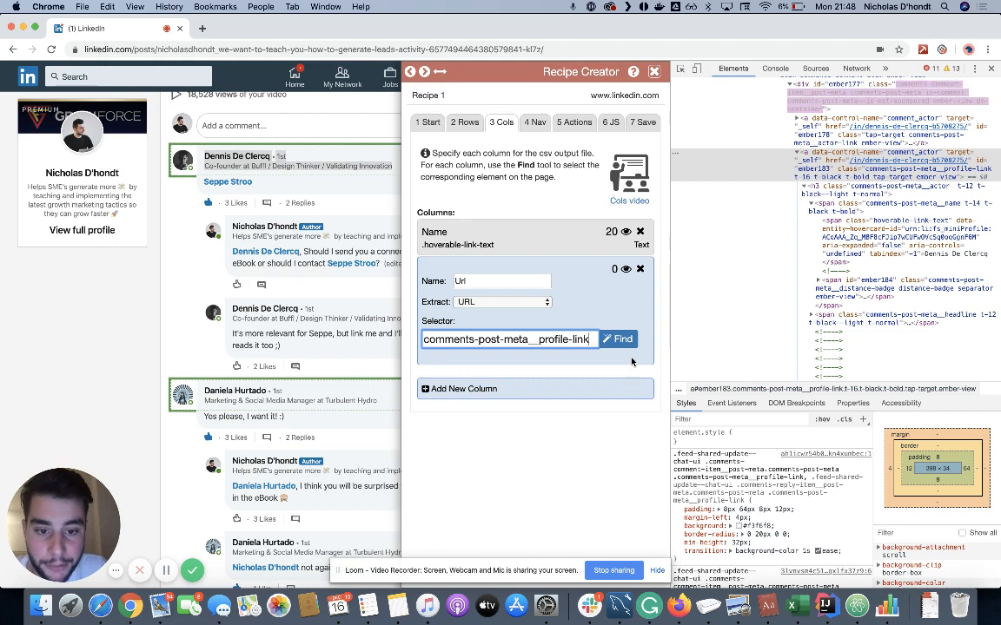
{"action": "type", "text": "."}
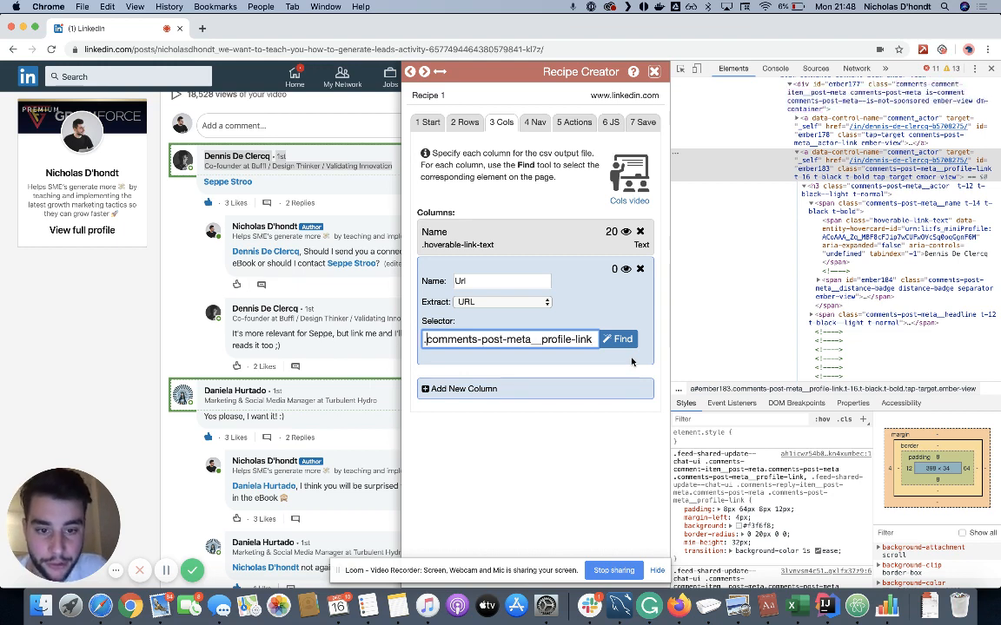
Step: Preview the Url column's extracted data and check which profile links are selected across the post's comments
{"action": "left_click", "coordinate": [624, 268]}
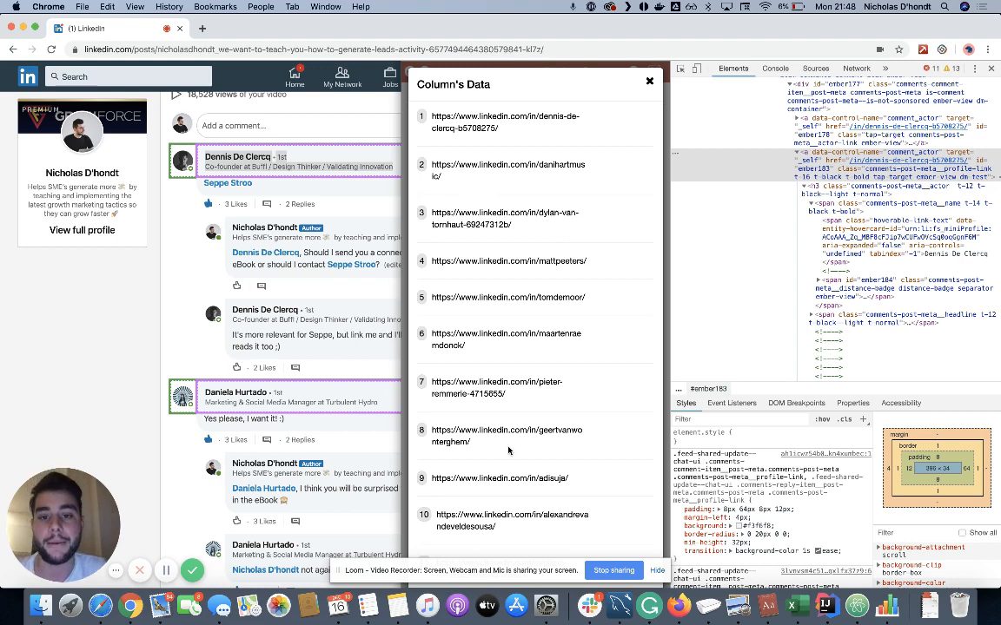
{"action": "left_click", "coordinate": [648, 83]}
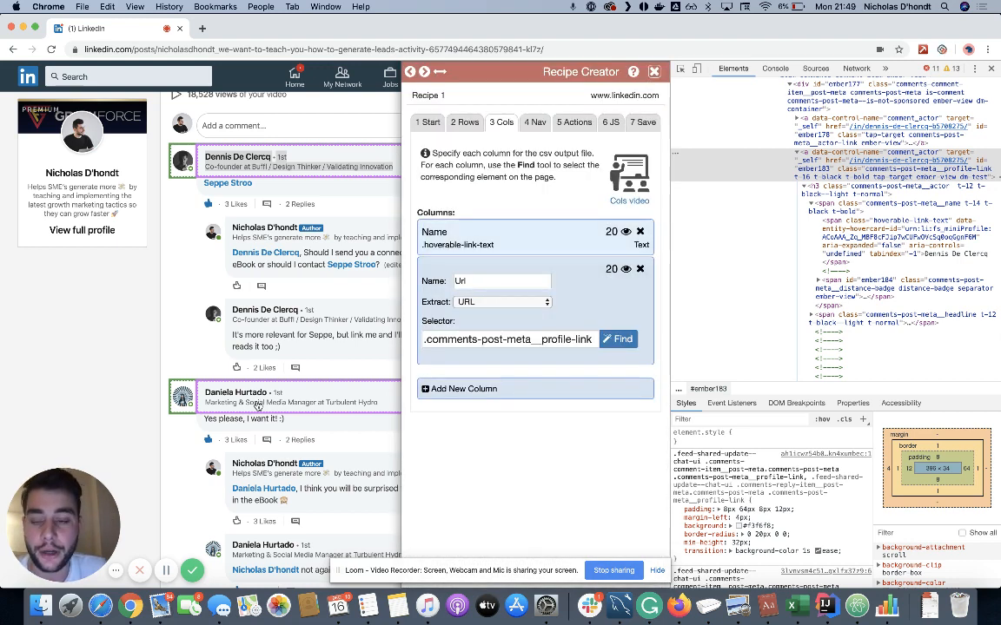
{"action": "scroll", "coordinate": [258, 406], "scroll_direction": "down", "scroll_amount": 20}
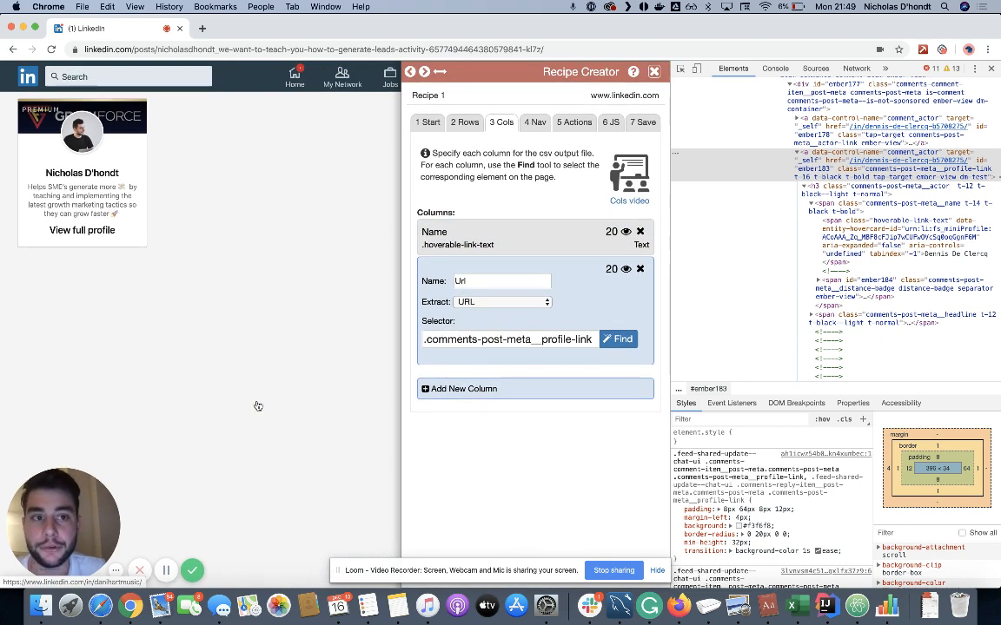
{"action": "scroll", "coordinate": [258, 406], "scroll_direction": "down", "scroll_amount": 3}
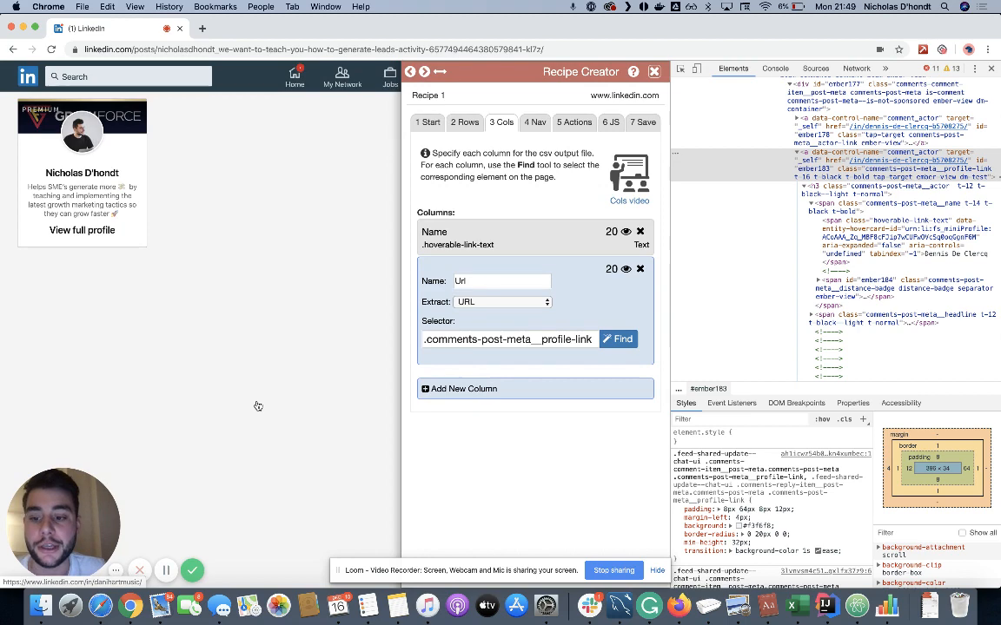
{"action": "scroll", "coordinate": [298, 304], "scroll_direction": "up", "scroll_amount": 15}
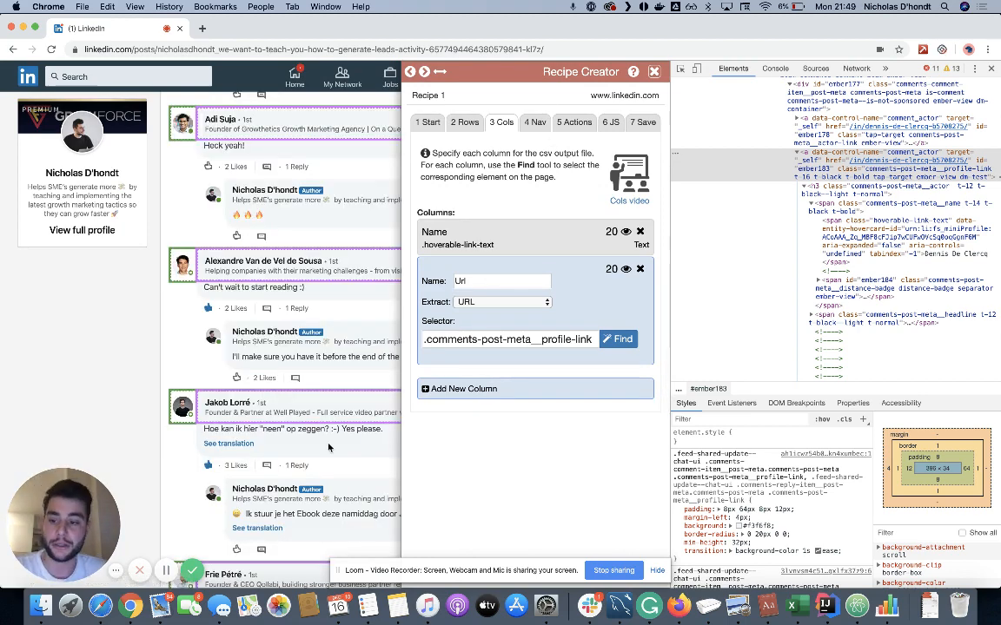
Step: Run Recipe 1 without a navigation selector and download the extracted data as an XLSX file
{"action": "left_click", "coordinate": [532, 120]}
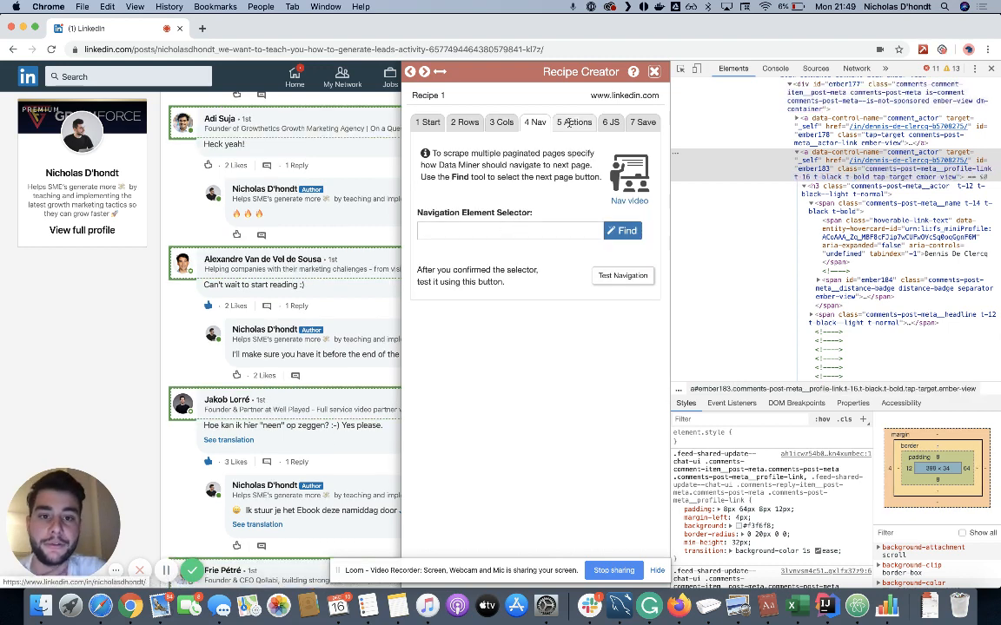
{"action": "left_click", "coordinate": [646, 122]}
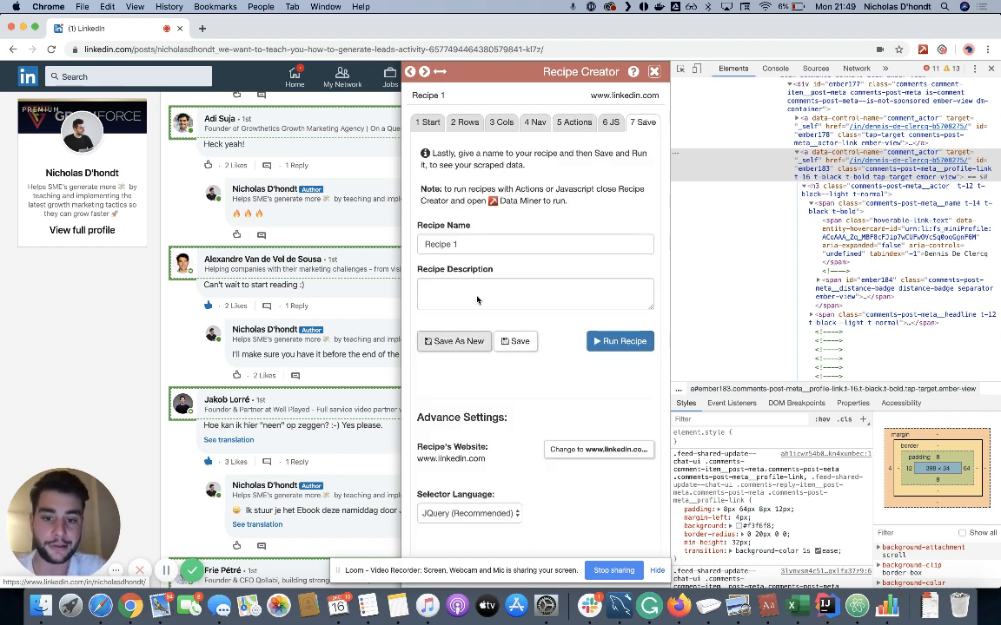
{"action": "left_click", "coordinate": [619, 341]}
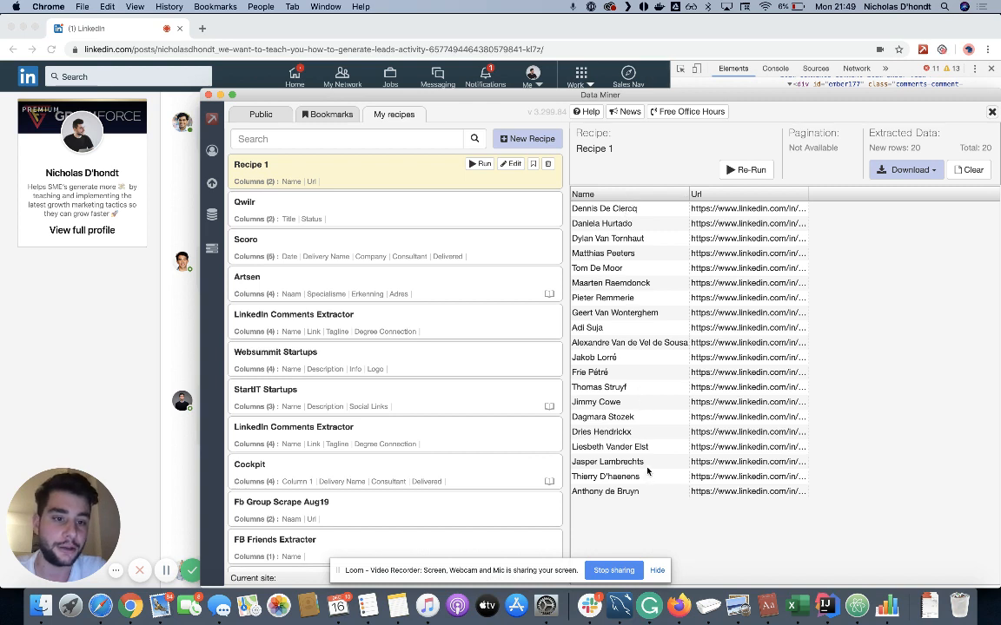
{"action": "left_click", "coordinate": [920, 173]}
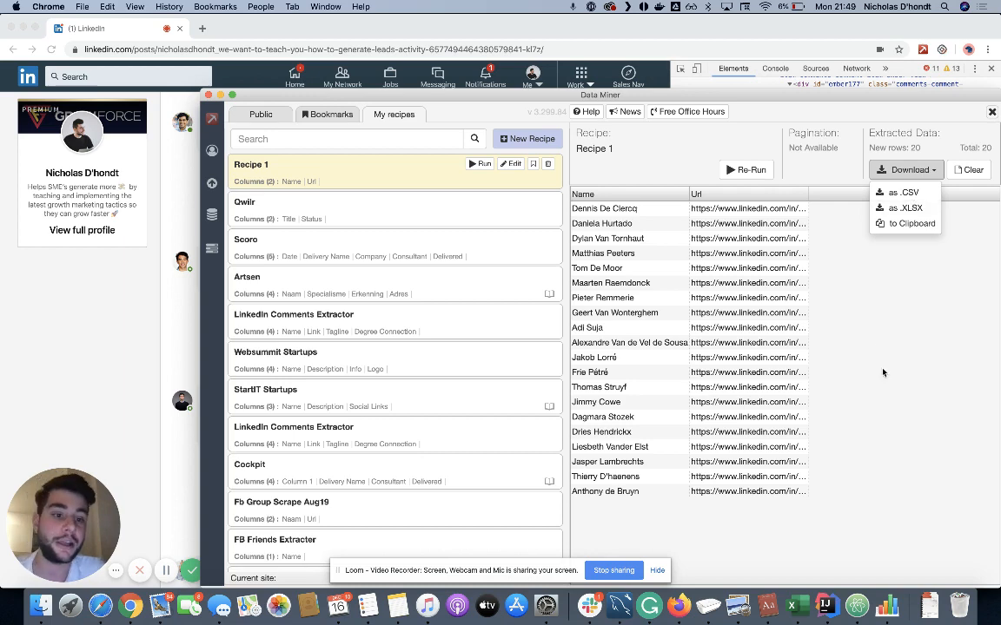
{"action": "left_click", "coordinate": [912, 207]}
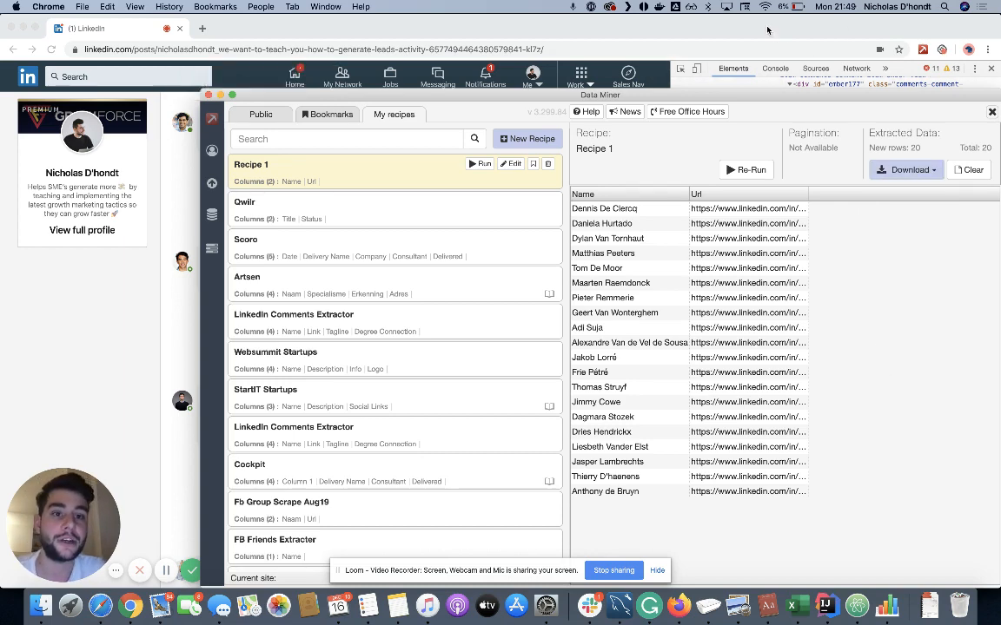
Step: Bring the LinkedIn post's browser window in front of the Data Miner results and move it aside
{"action": "left_click_drag", "start_coordinate": [768, 29], "coordinate": [731, 44]}
{"action": "left_click", "coordinate": [965, 43]}
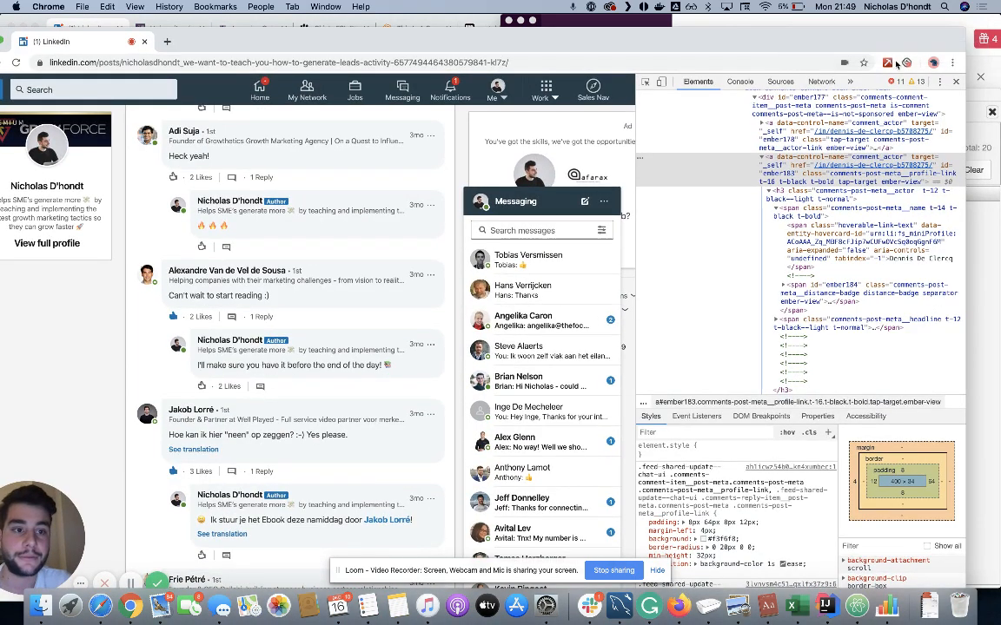